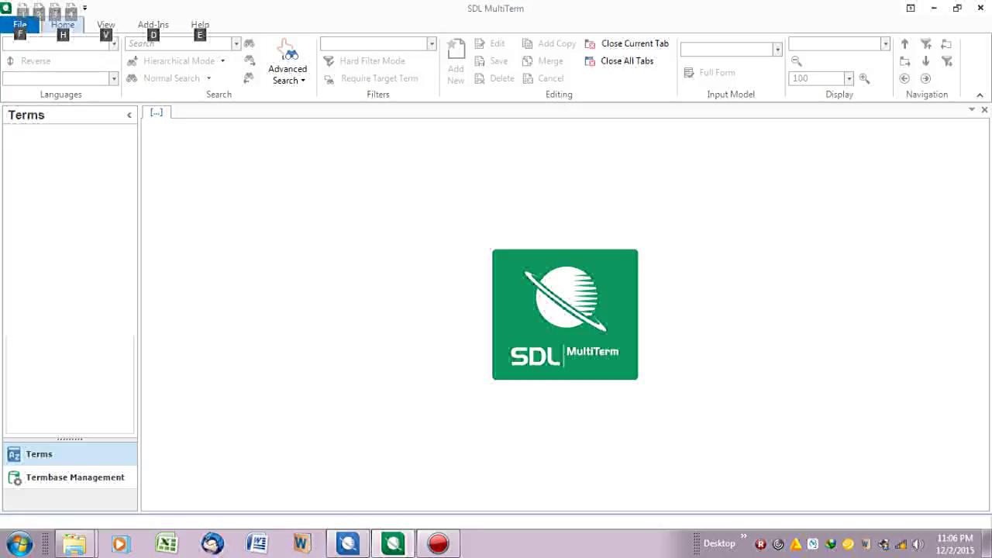
# Step: Create a new local termbase and save it as Latihan.sdltb in the TM AND TERMBASE folder
pyautogui.press('Escape')
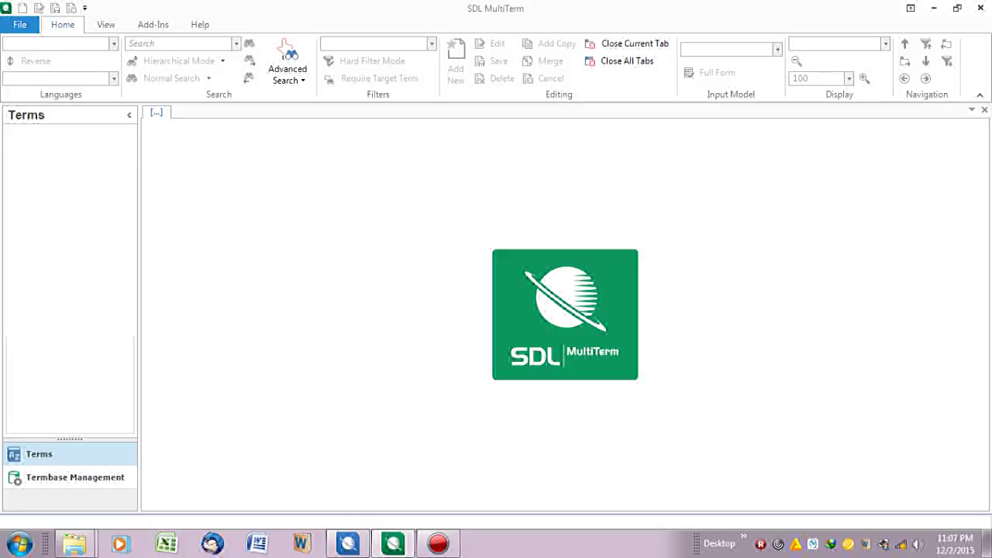
pyautogui.click(19, 24)
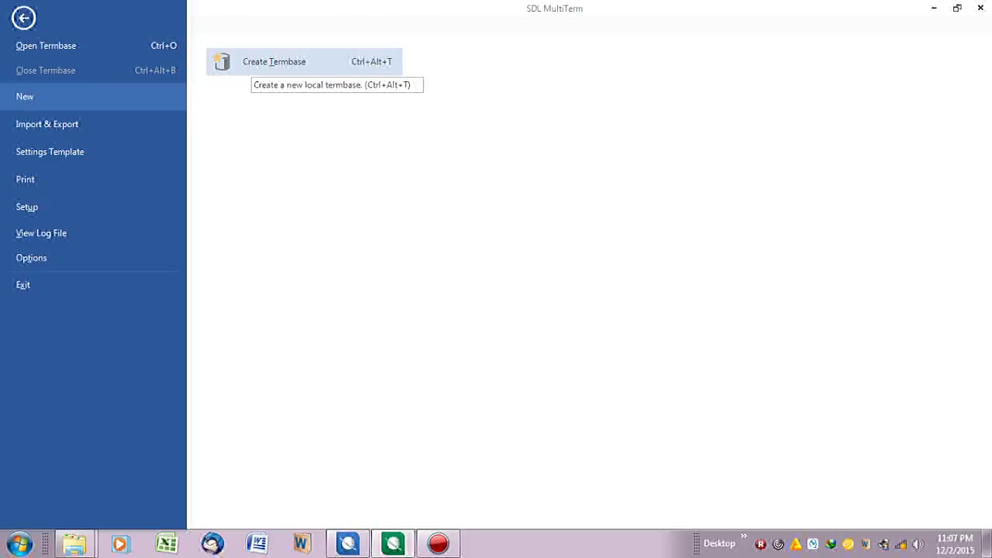
pyautogui.click(255, 65)
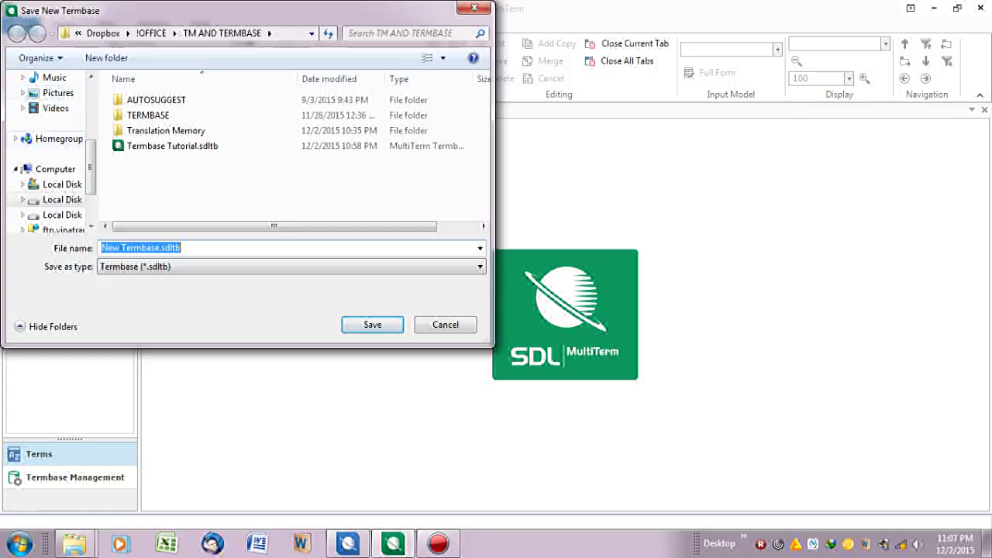
pyautogui.click(161, 247)
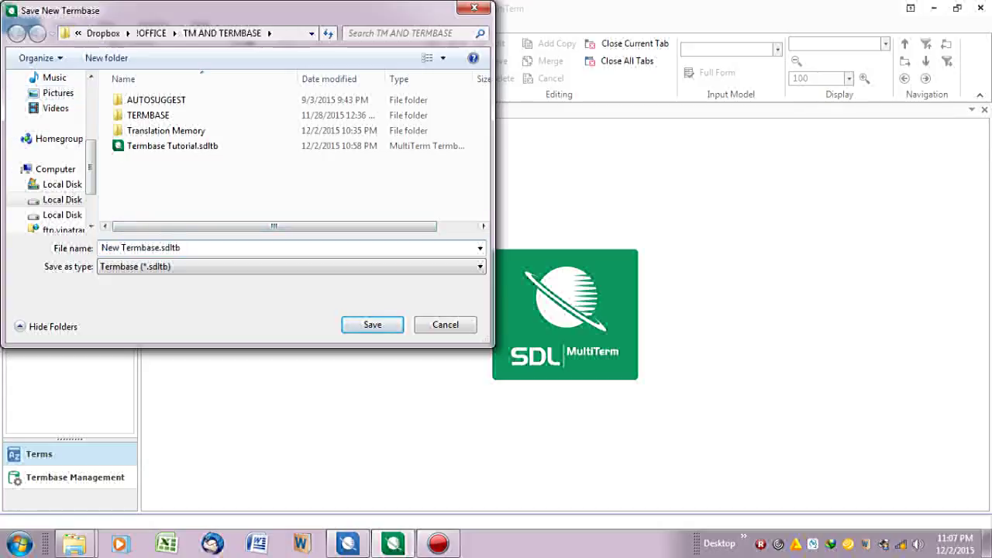
pyautogui.moveTo(160, 248); pyautogui.dragTo(101, 248)
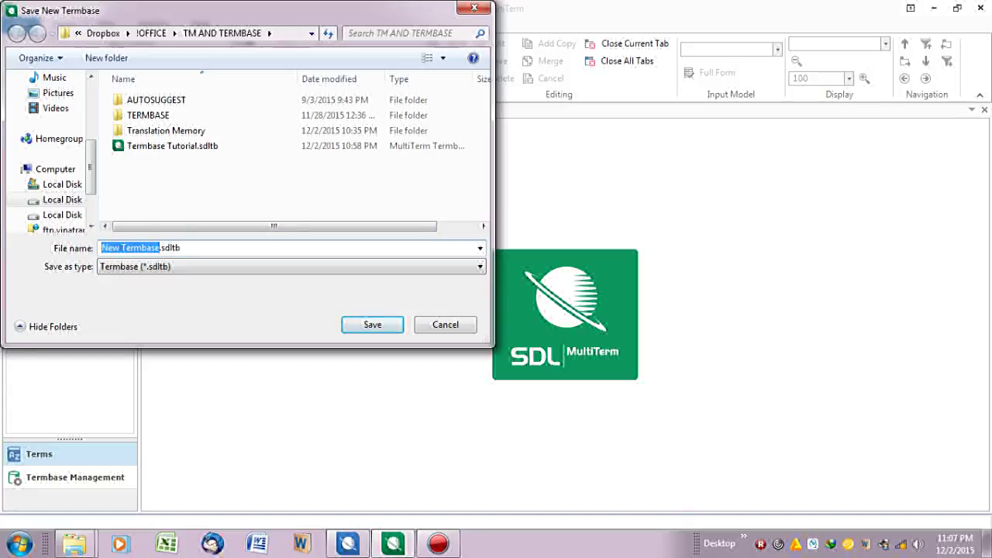
pyautogui.write('Latihan')
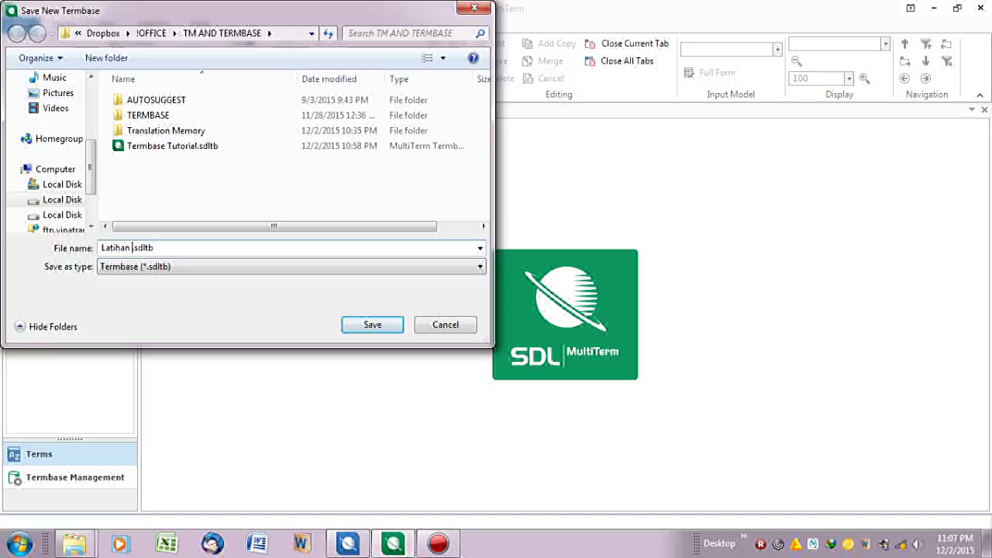
pyautogui.press('BackSpace')
pyautogui.press('Return')
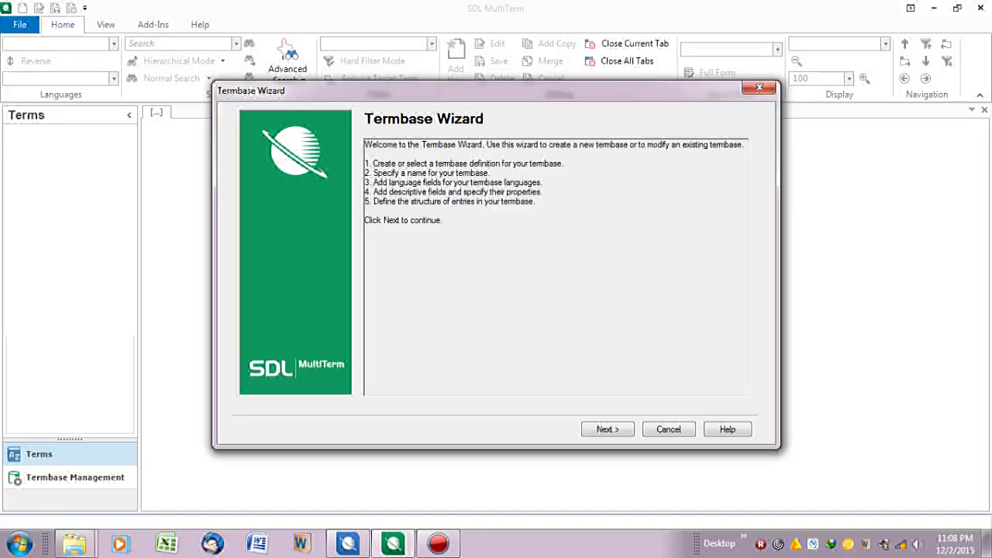
# Step: Create the termbase definition from scratch with the friendly name Latihan and the copyright ProBahasa Translation, CV
pyautogui.press('Return')
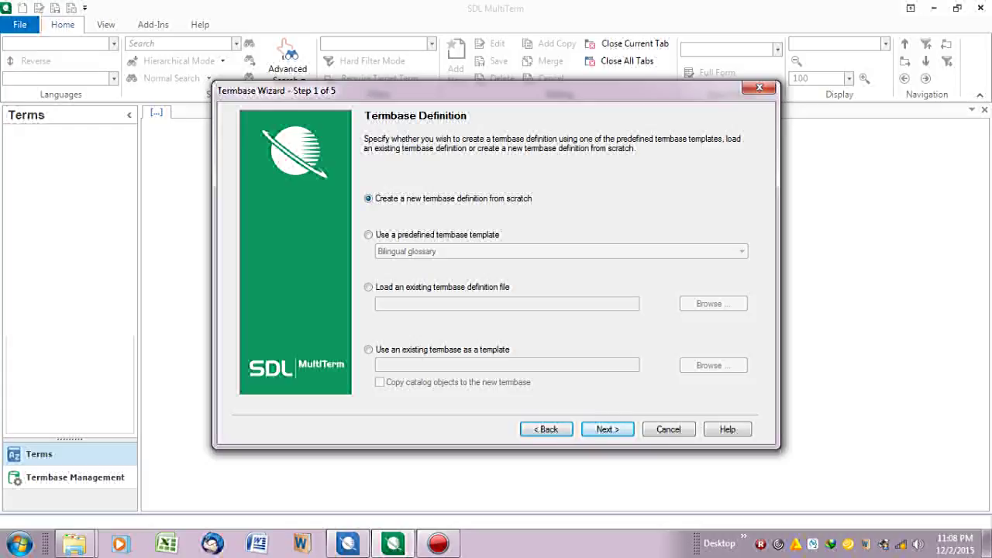
pyautogui.press('Return')
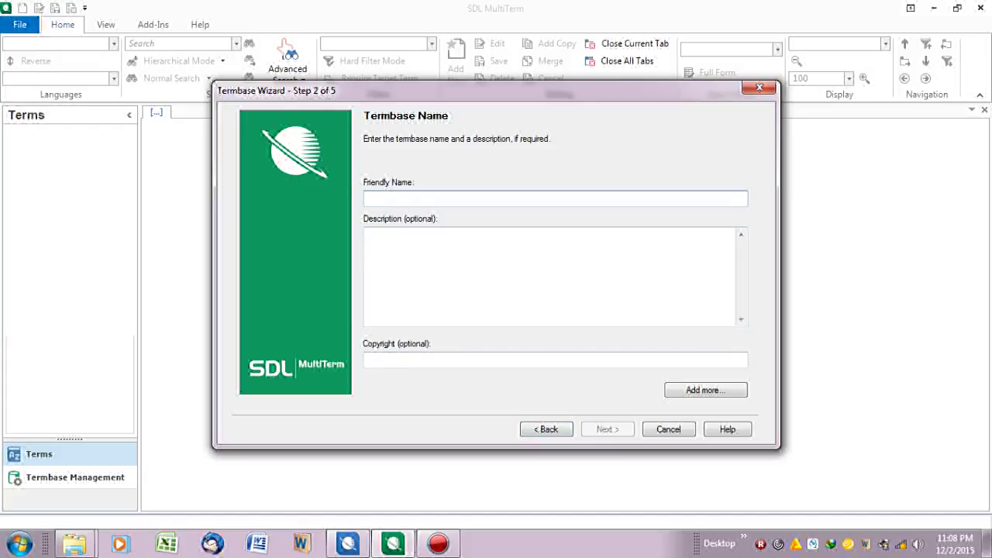
pyautogui.write('Latihan')
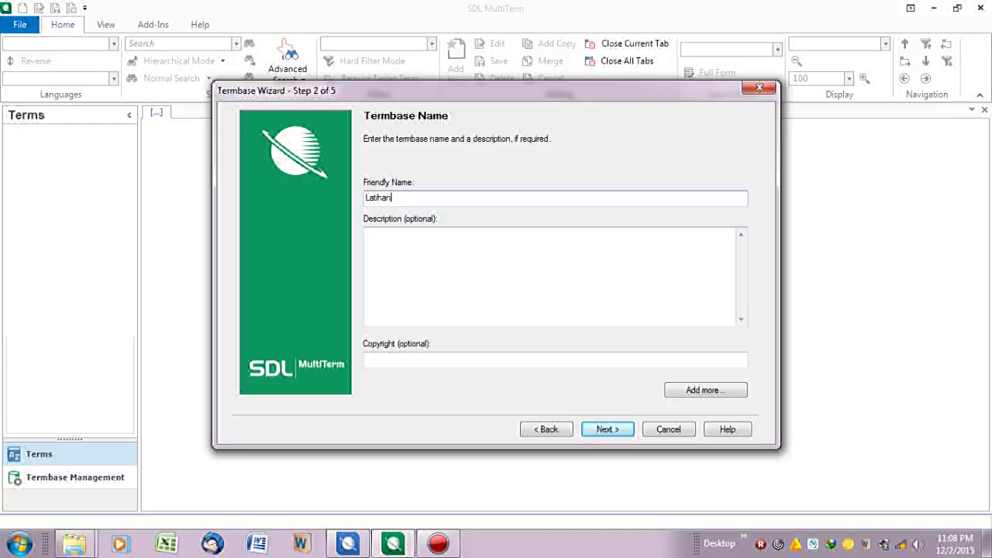
pyautogui.click(411, 244)
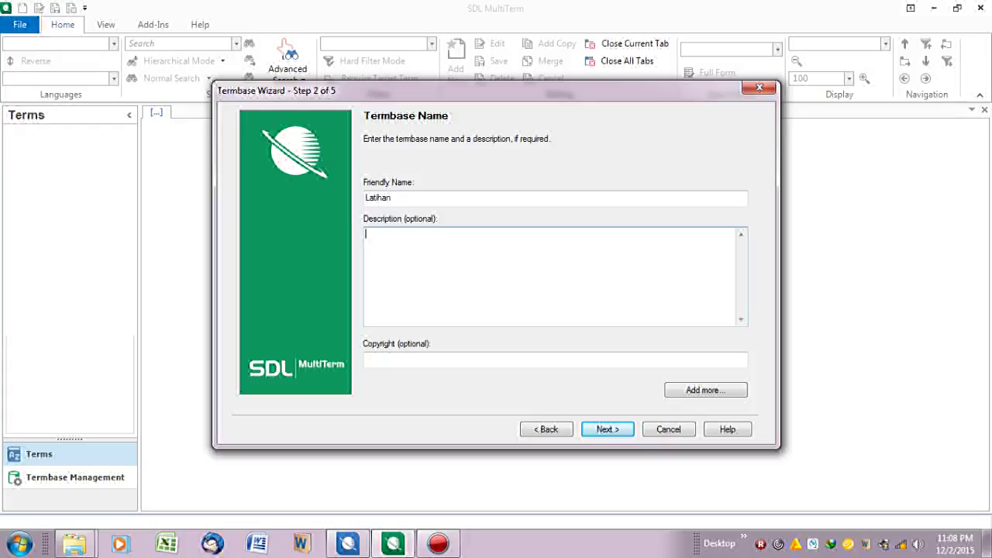
pyautogui.click(555, 359)
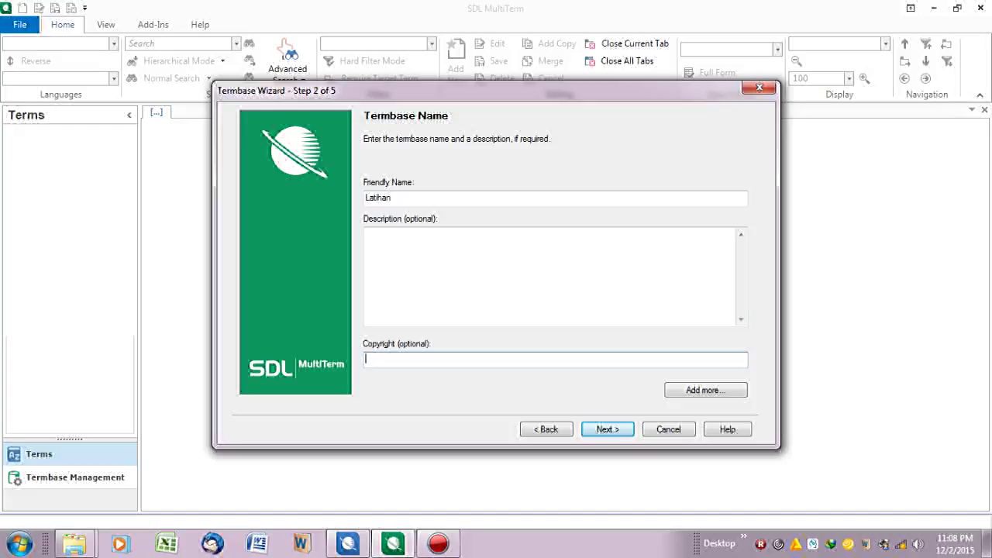
pyautogui.write('ProBahasa Translation, CV')
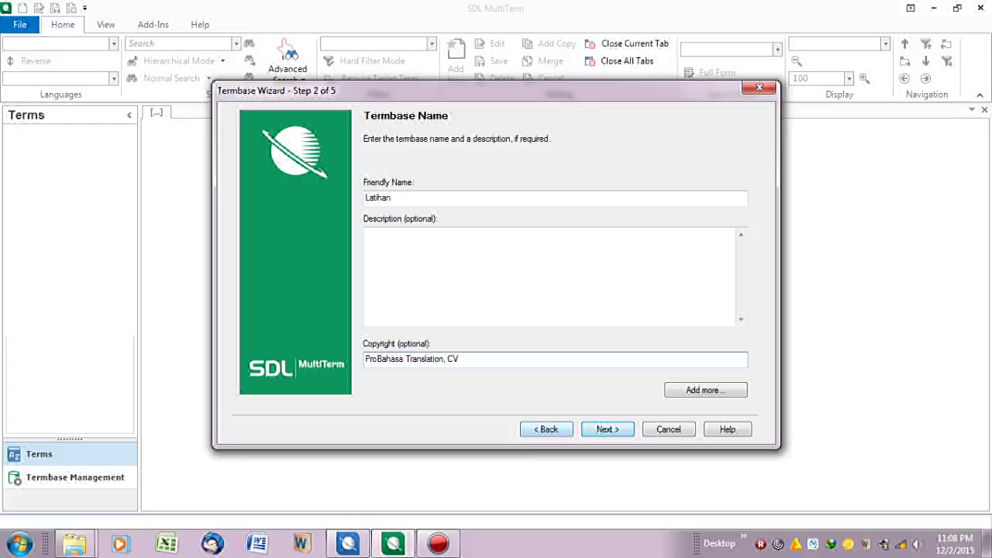
pyautogui.press('Return')
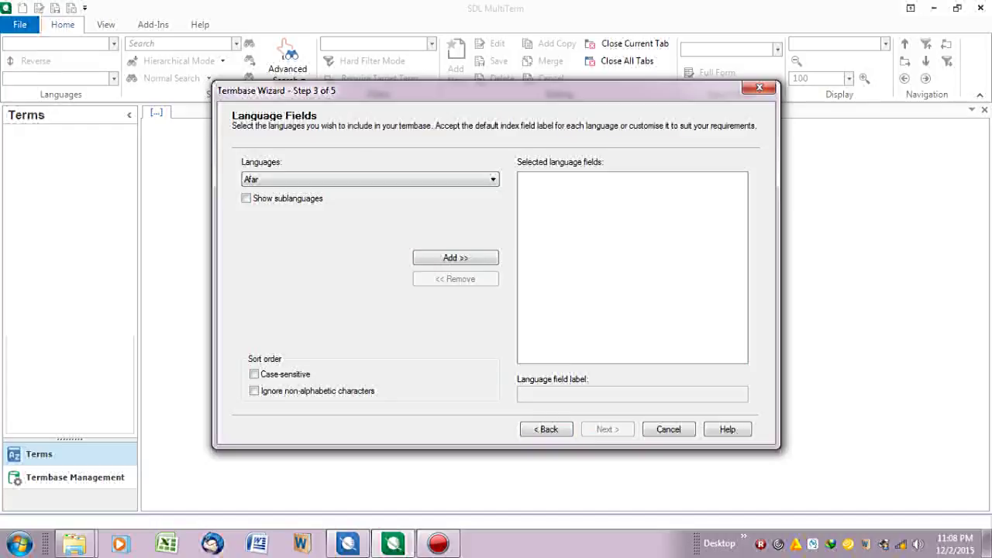
# Step: Add English to the termbase's selected language fields
pyautogui.click(493, 179)
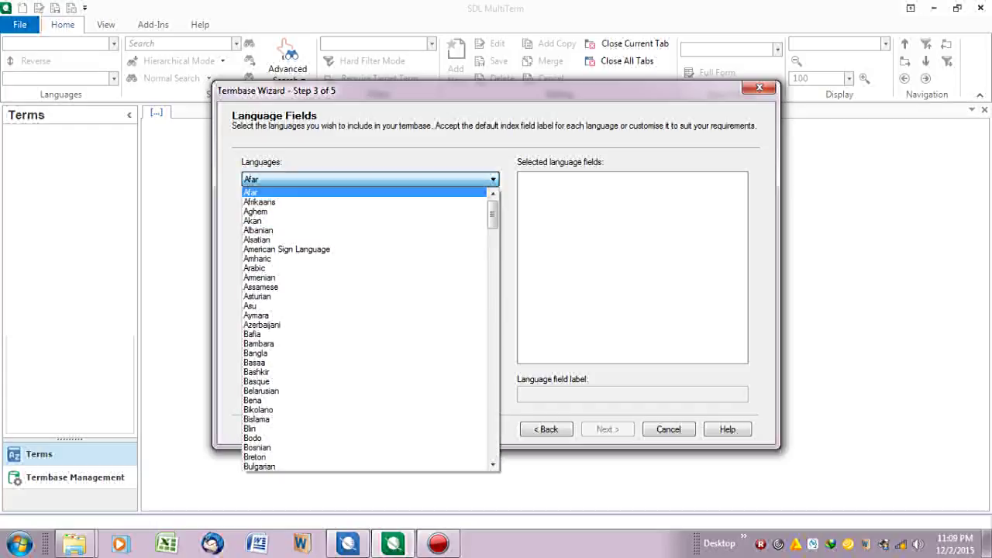
pyautogui.press('e')
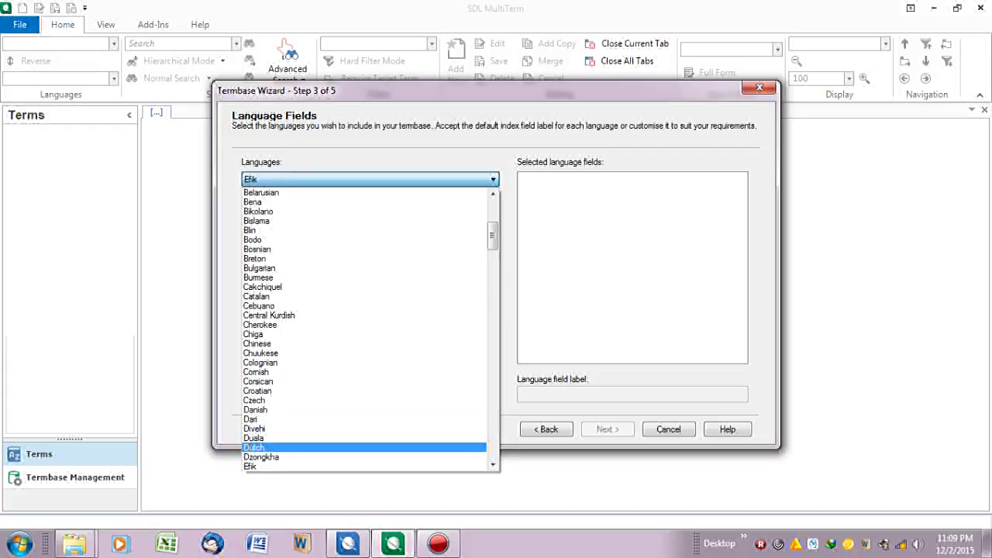
pyautogui.click(492, 463)
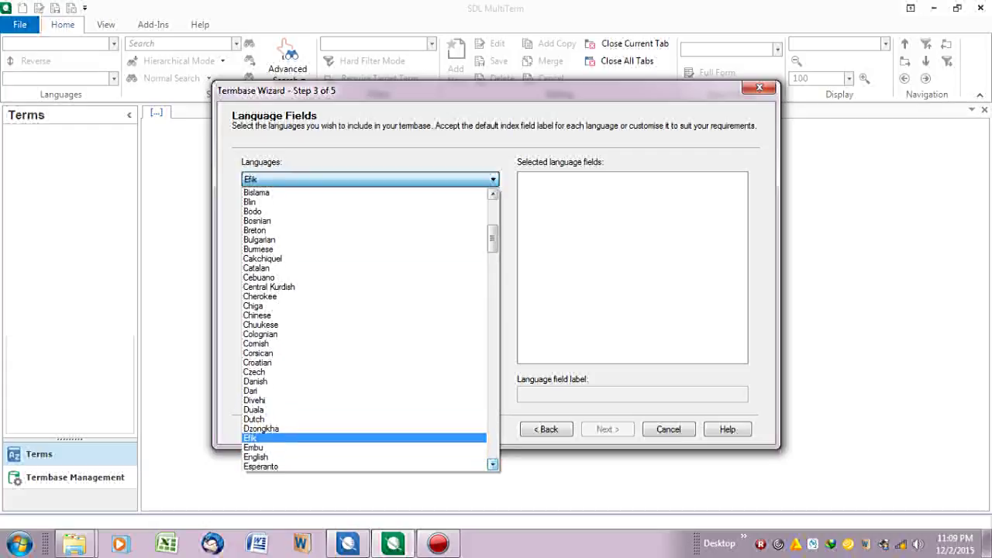
pyautogui.click(256, 457)
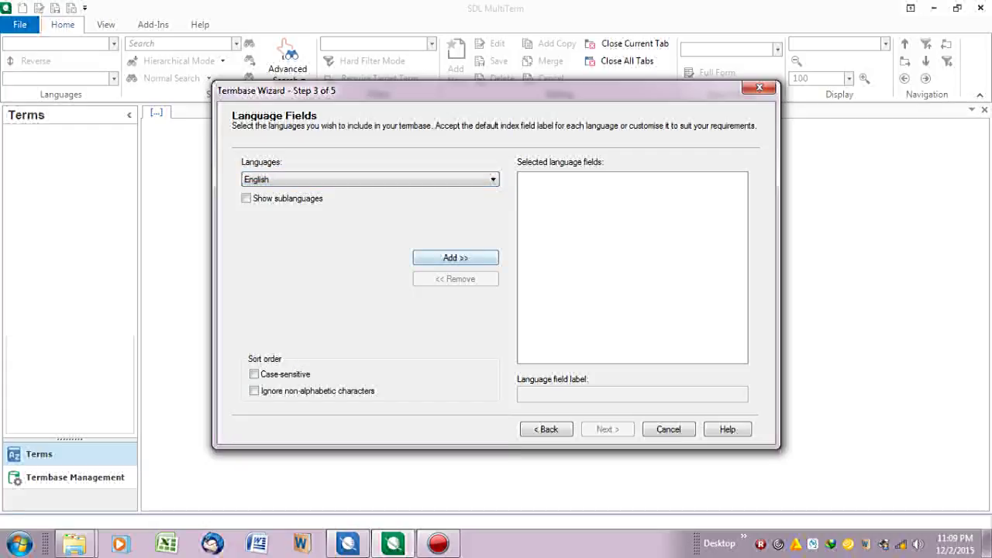
pyautogui.press('Return')
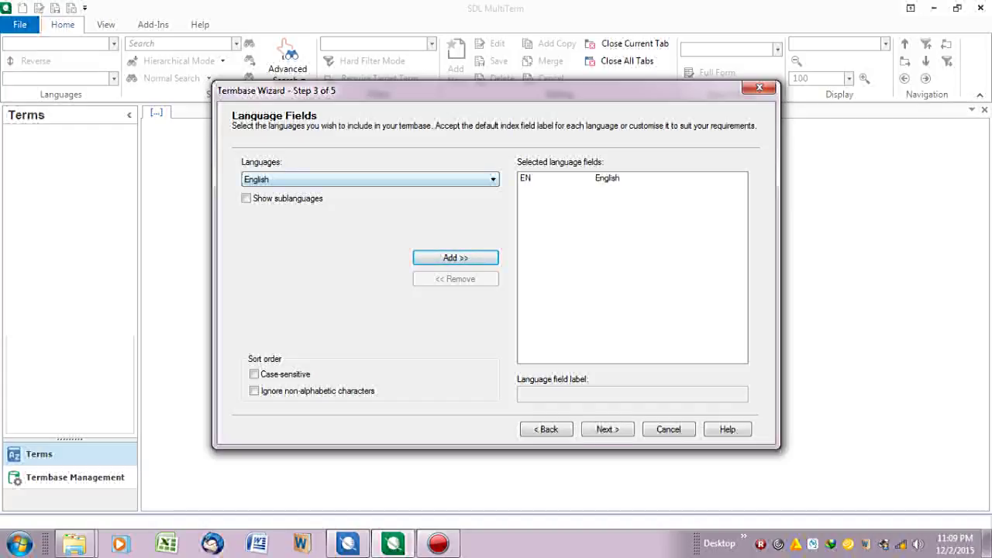
# Step: Add Indonesian as the second language field and continue to the descriptive fields
pyautogui.click(492, 180)
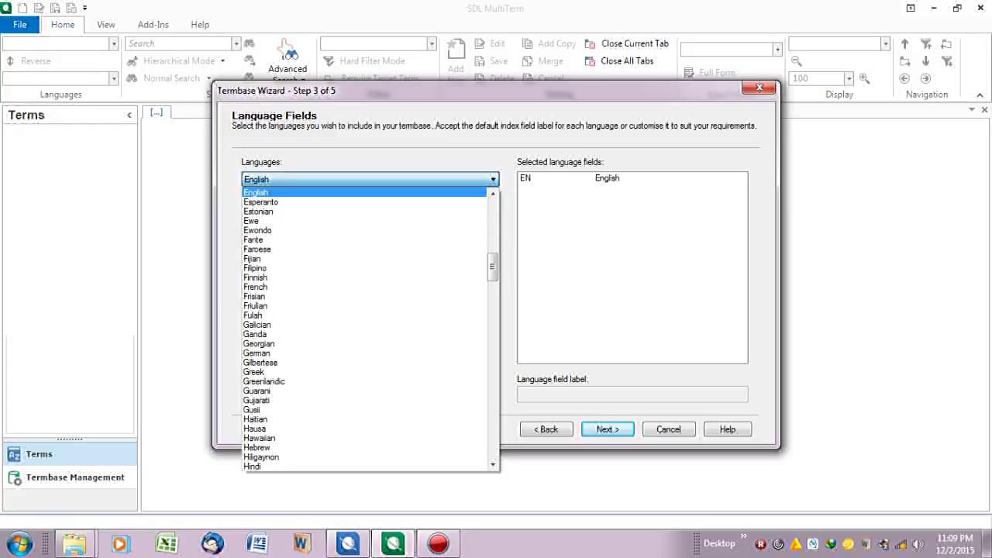
pyautogui.press('i')
pyautogui.press('i')
pyautogui.press('i')
pyautogui.press('i')
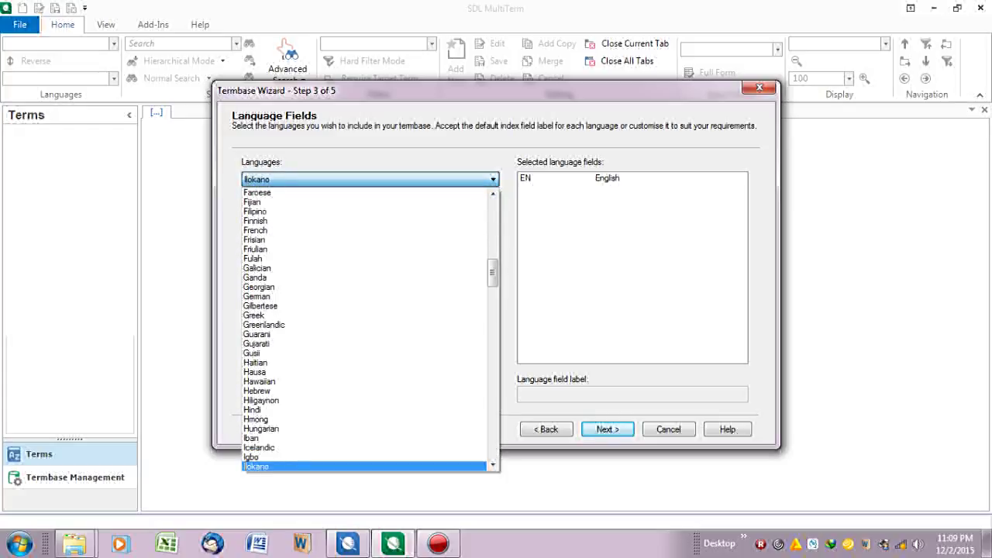
pyautogui.press('i')
pyautogui.press('Return')
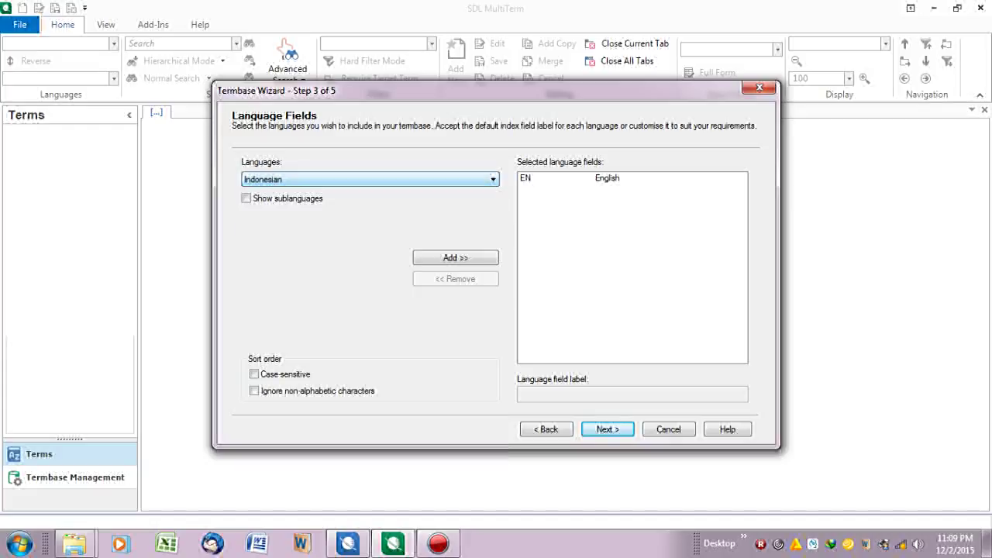
pyautogui.click(456, 257)
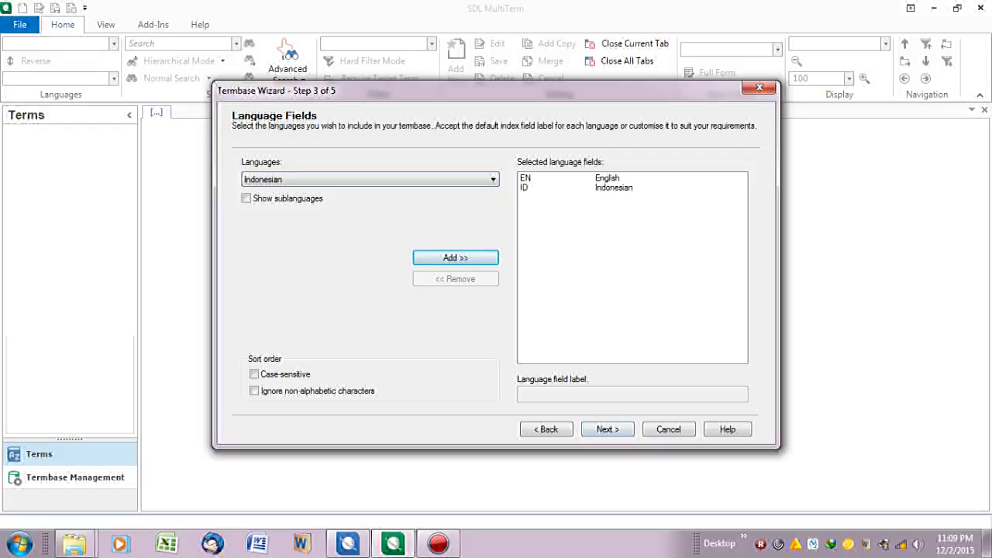
pyautogui.hotkey('alt', 'n')
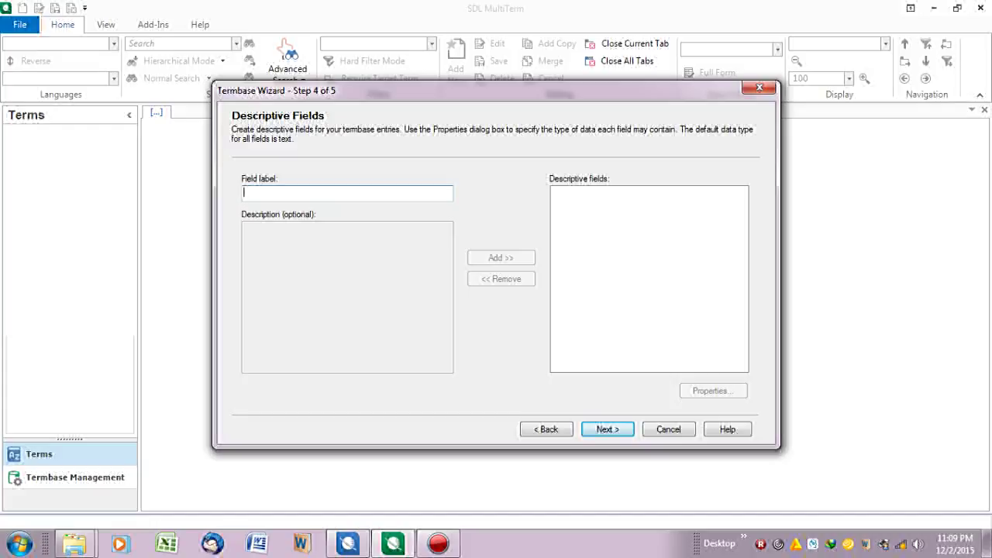
# Step: Add a descriptive field labelled Remarks and continue to the entry structure
pyautogui.write('Remarks')
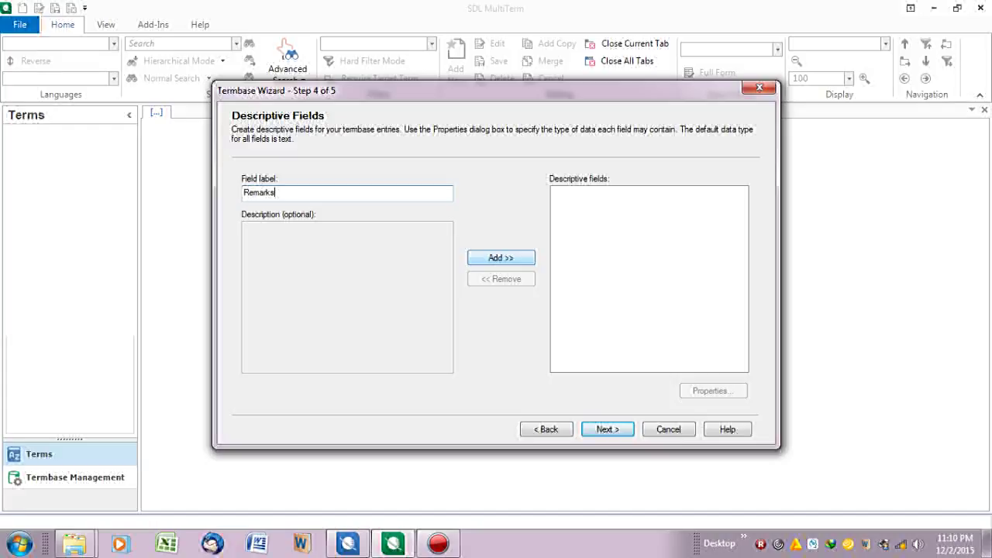
pyautogui.press('Return')
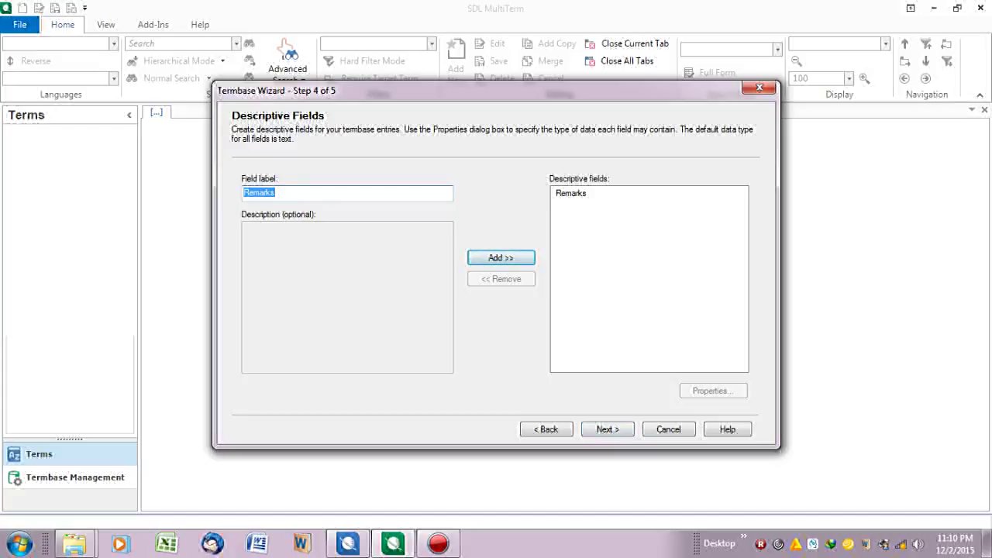
pyautogui.click(571, 193)
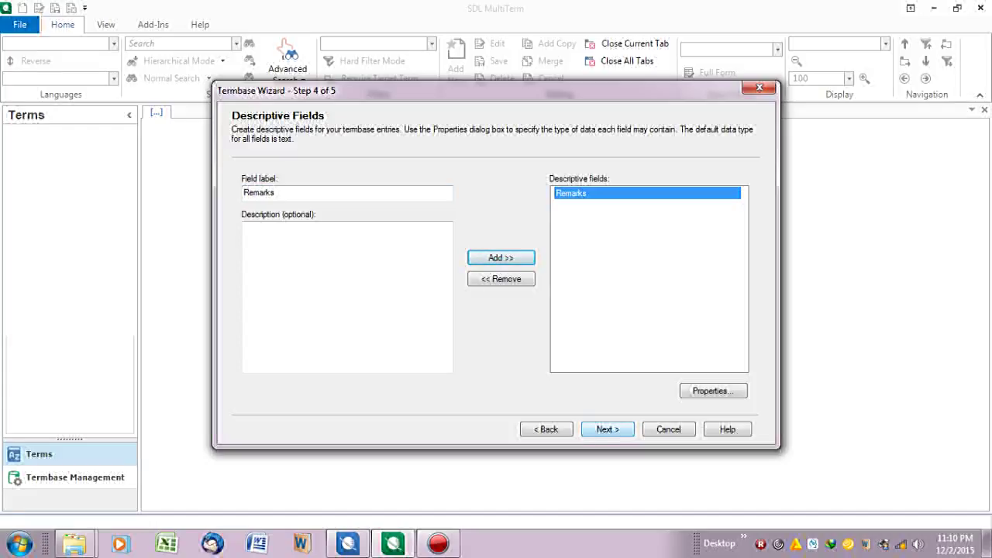
pyautogui.click(607, 430)
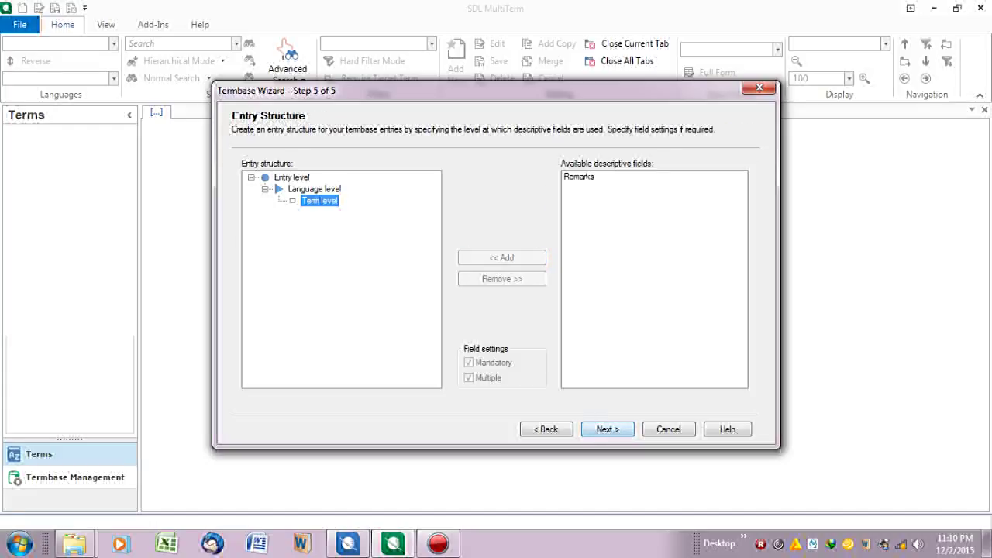
# Step: Assign the Remarks field to the term level of the entry structure and finish the Termbase Wizard
pyautogui.click(578, 177)
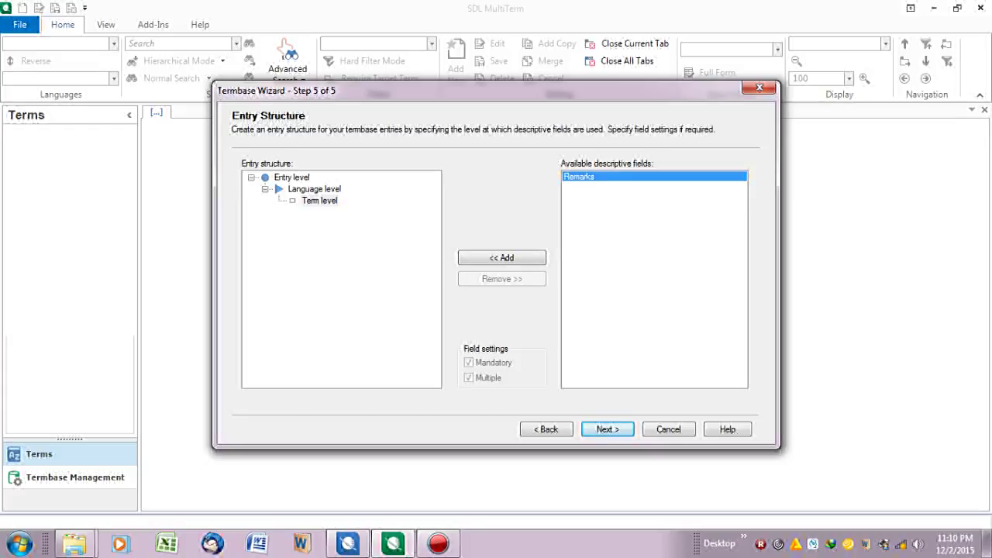
pyautogui.click(319, 200)
pyautogui.click(501, 258)
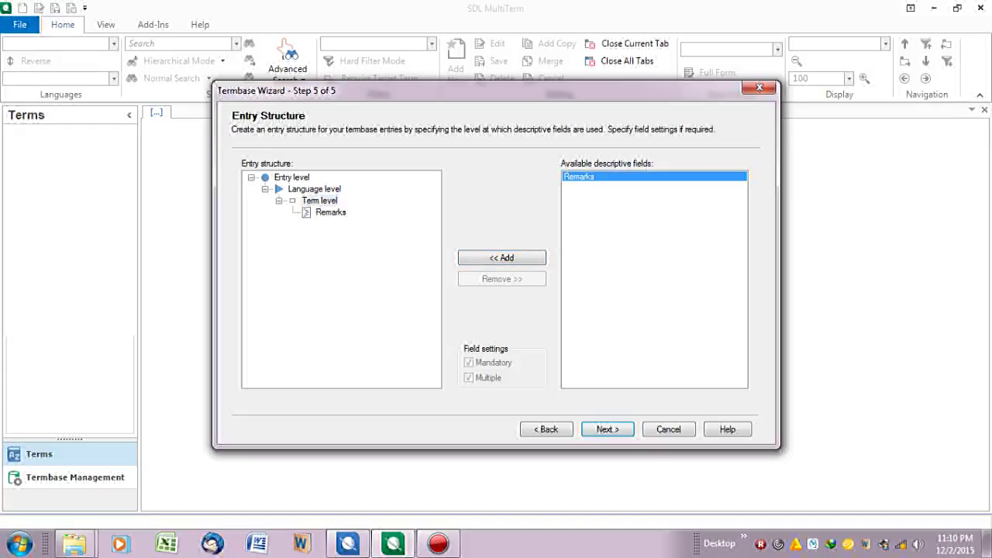
pyautogui.press('Return')
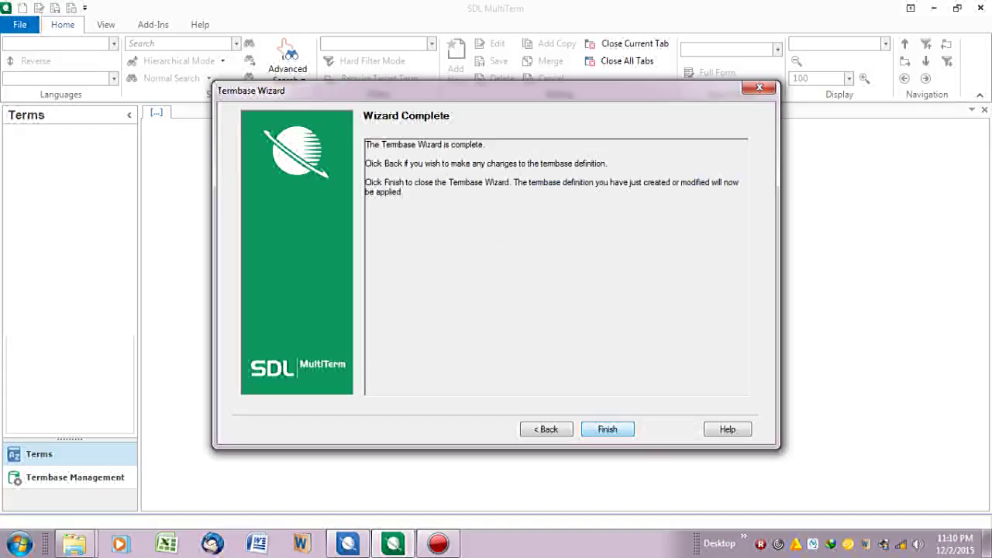
pyautogui.press('Return')
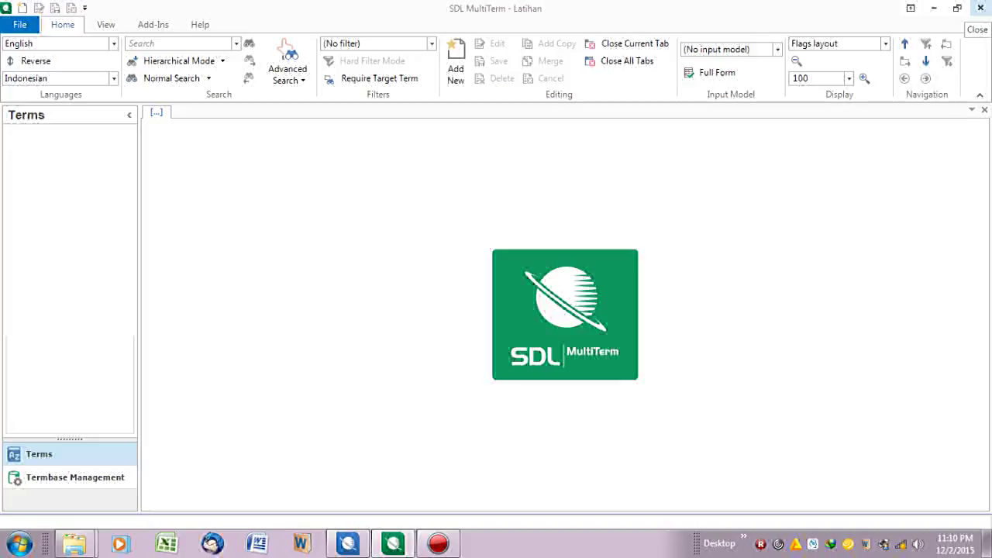
# Step: Close MultiTerm, switch to SDL Trados Studio and open the files of Project 3_Termbase Tutorial
pyautogui.click(980, 8)
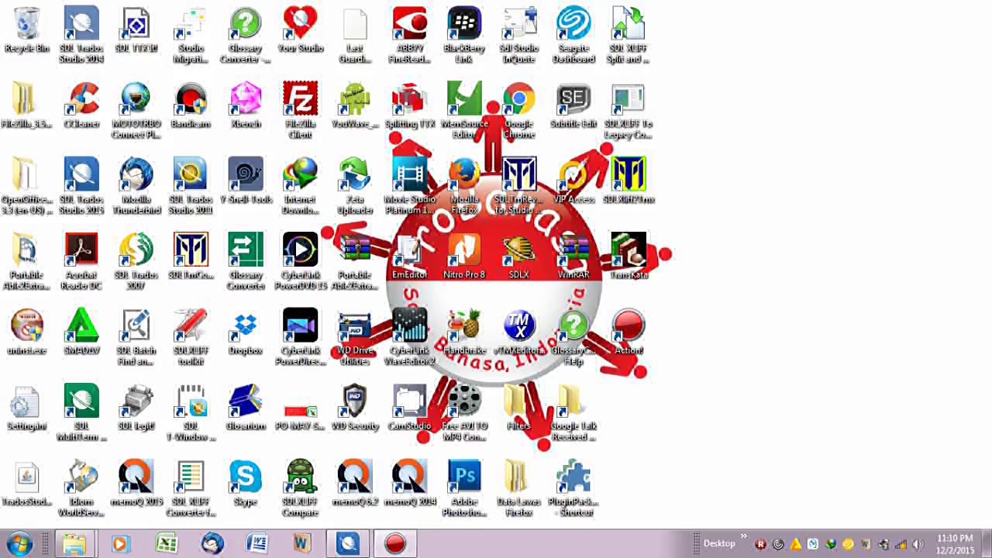
pyautogui.click(348, 543)
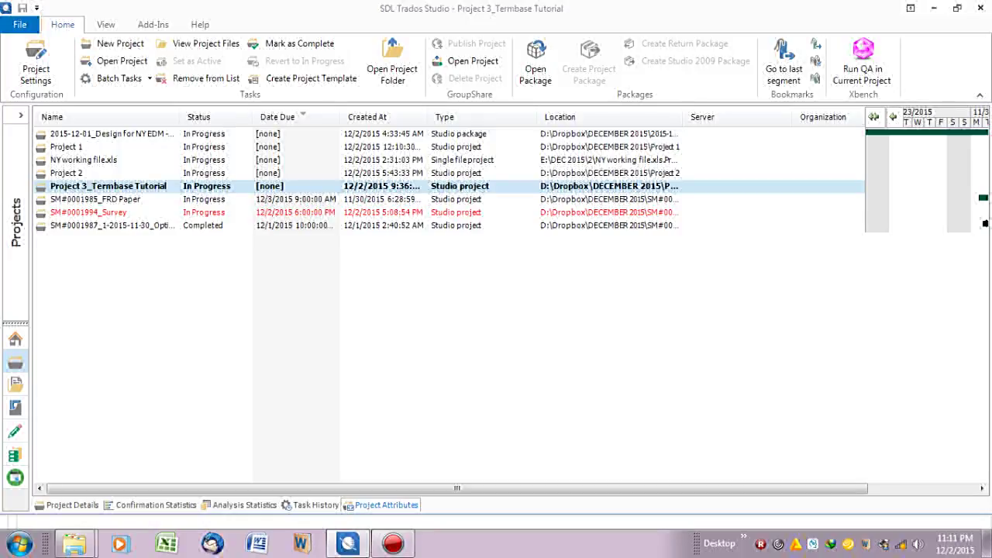
pyautogui.doubleClick(109, 186)
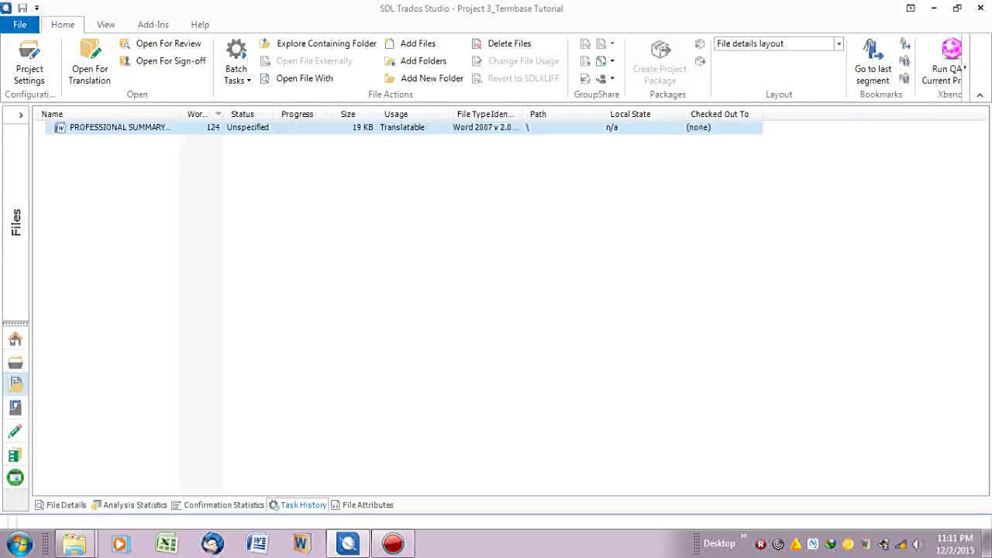
# Step: Open PROFESSIONAL SUMMARY AND OBJECTIVE for translation and dock the Translation Results and Term Recognition windows side by side above the document
pyautogui.doubleClick(120, 127)
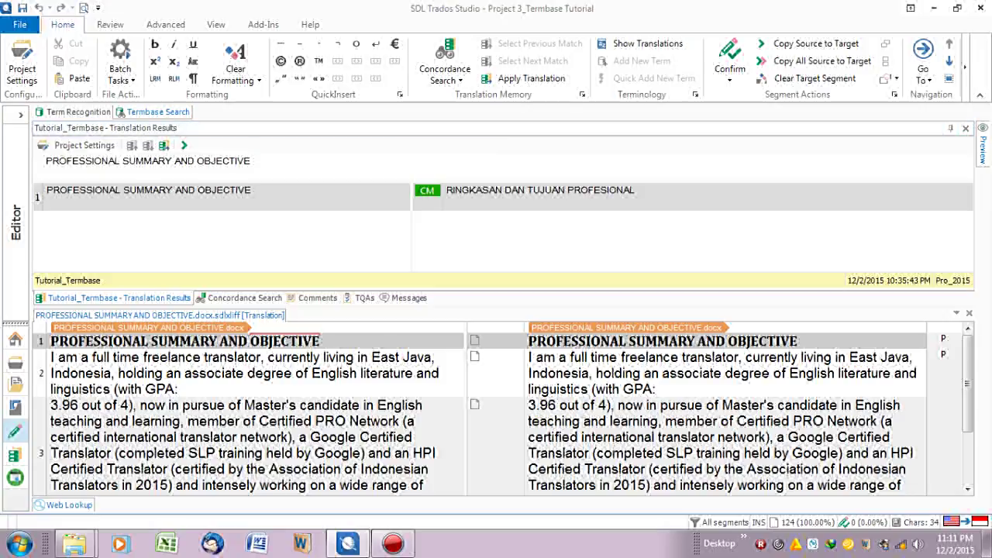
pyautogui.click(951, 129)
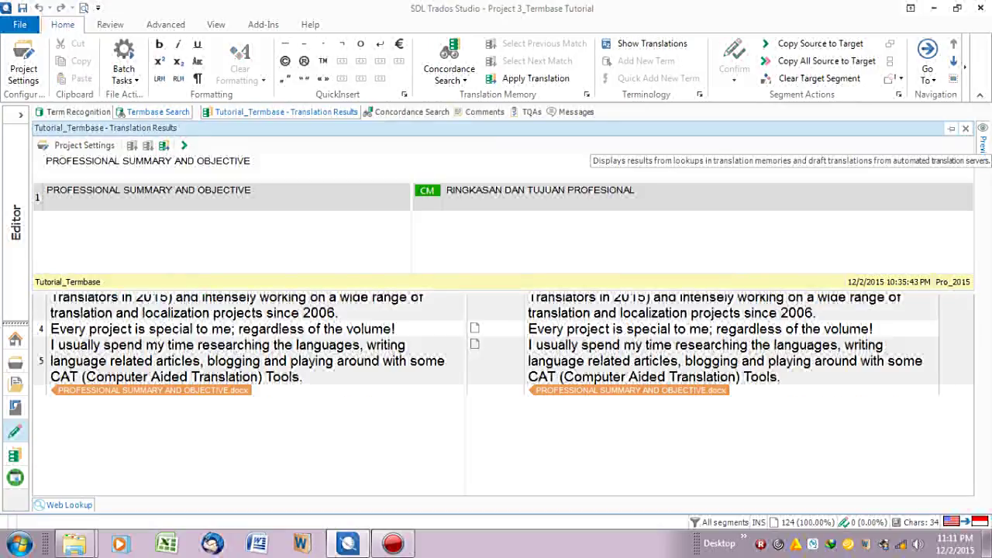
pyautogui.click(78, 112)
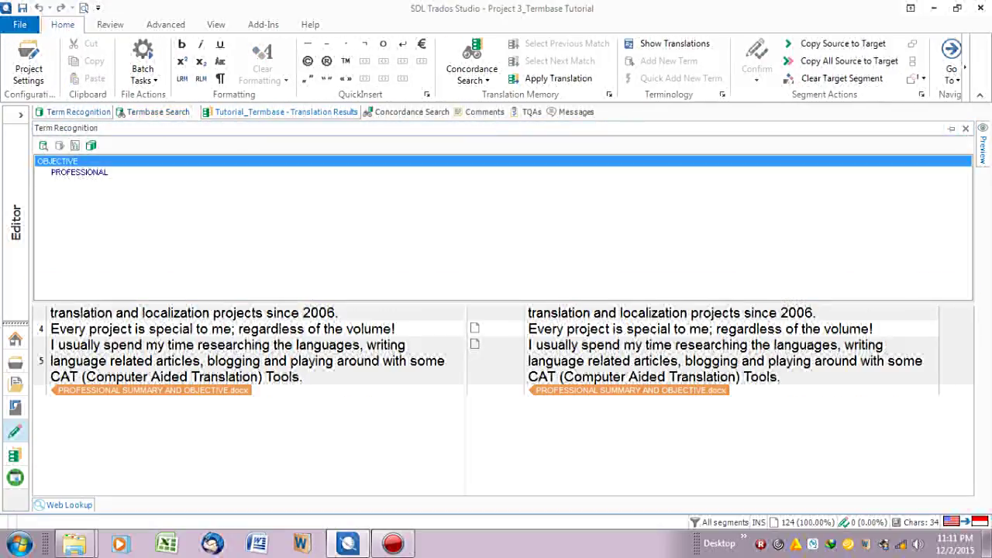
pyautogui.click(951, 129)
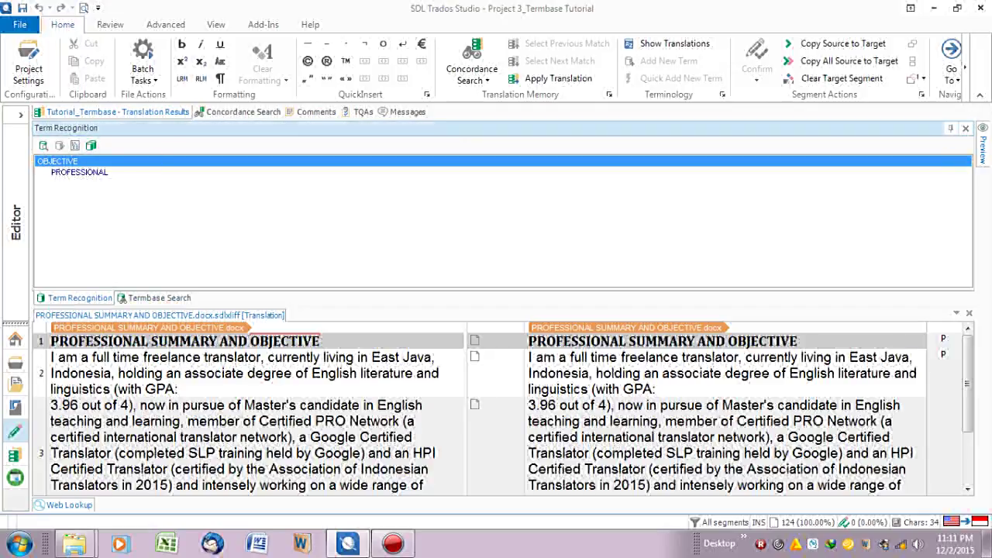
pyautogui.click(315, 113)
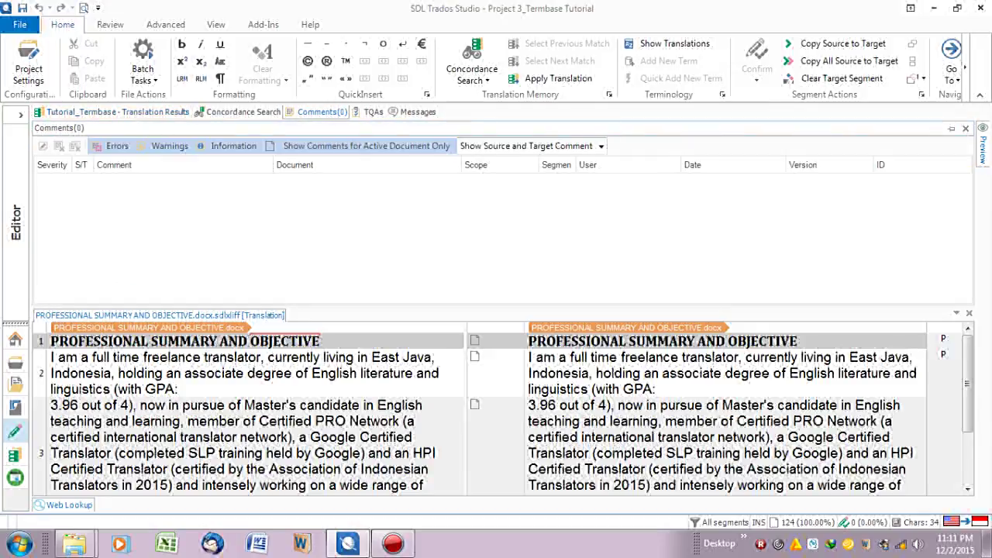
pyautogui.click(116, 111)
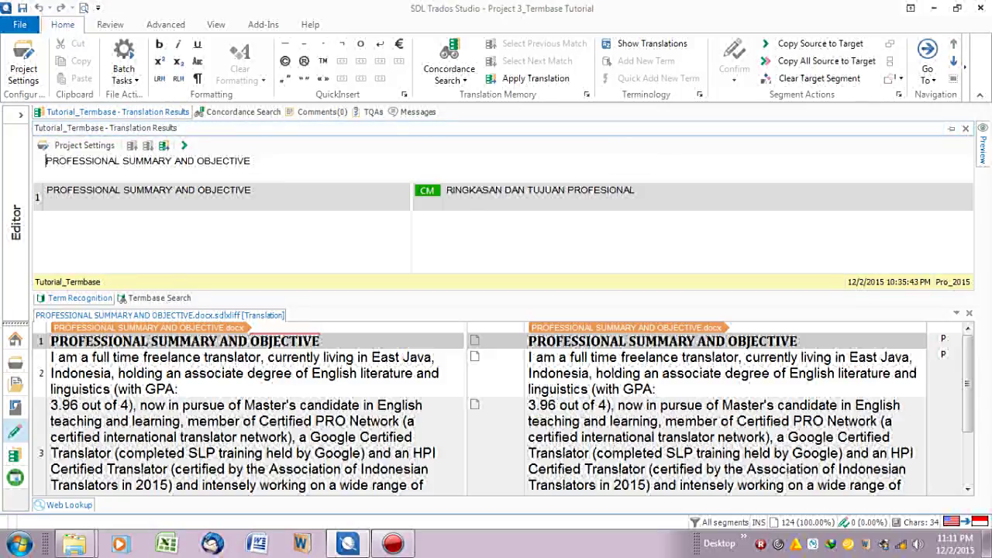
pyautogui.click(950, 128)
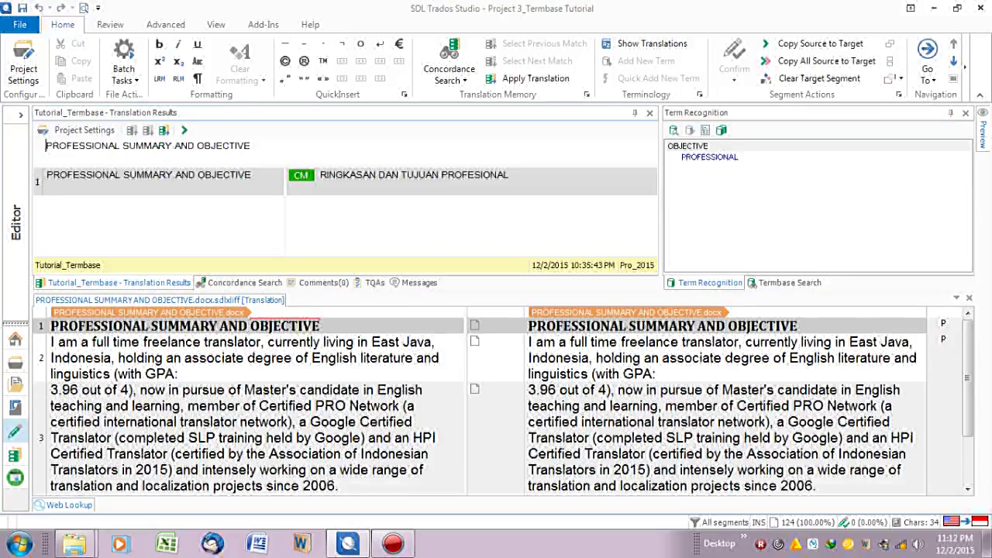
pyautogui.click(722, 130)
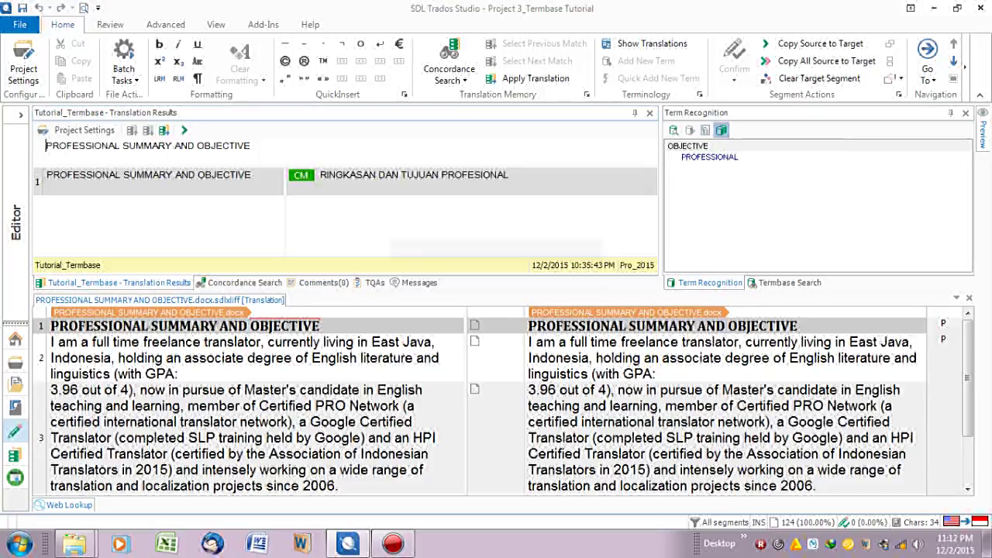
pyautogui.click(500, 258)
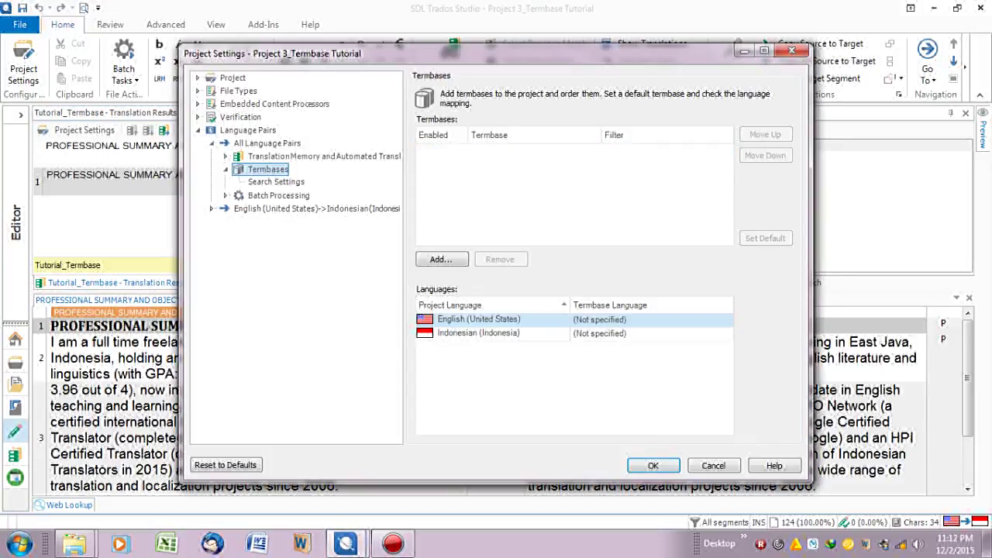
pyautogui.click(791, 51)
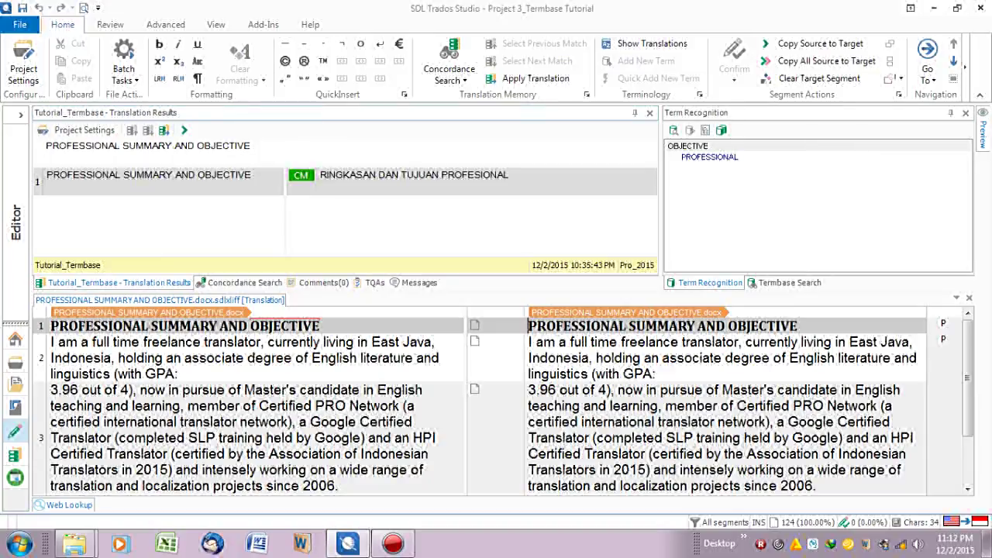
pyautogui.click(666, 390)
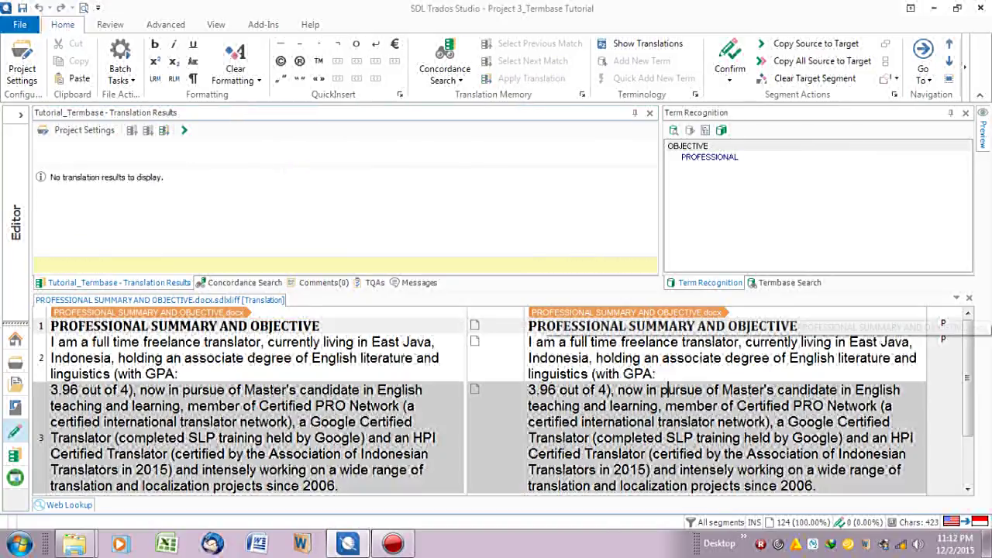
pyautogui.click(609, 326)
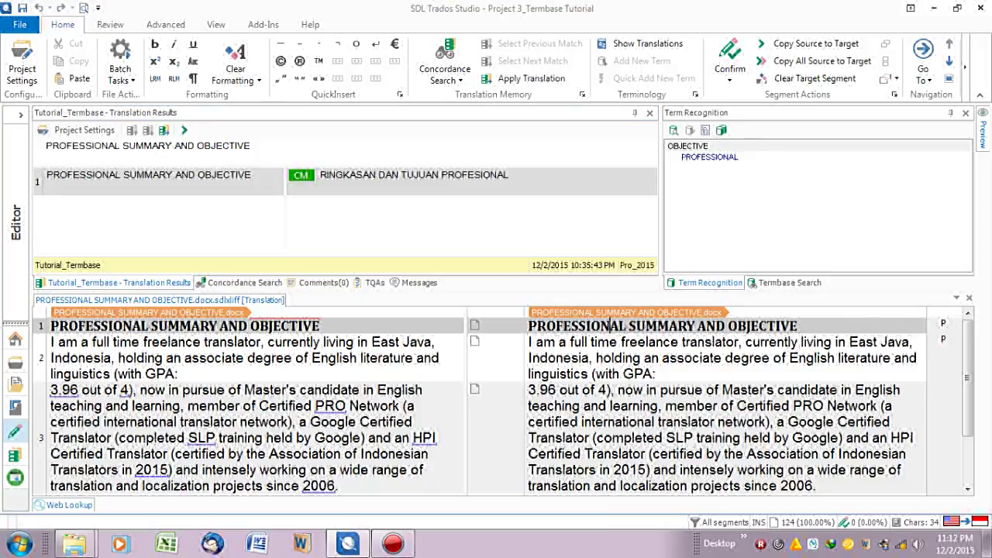
# Step: Disable the Termbase Tutorial termbase in the project's termbase settings, apply the change and go to segment 3
pyautogui.click(721, 130)
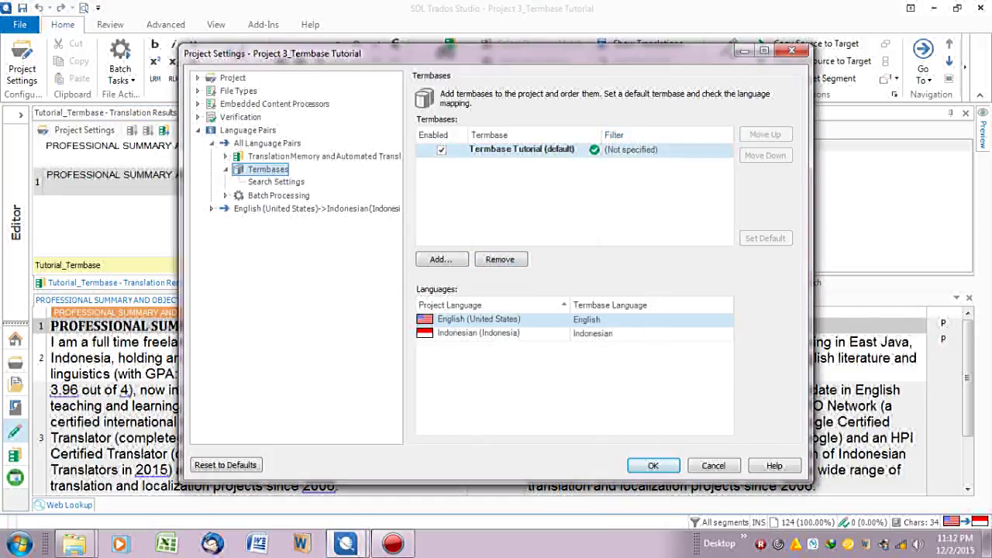
pyautogui.click(441, 150)
pyautogui.click(631, 328)
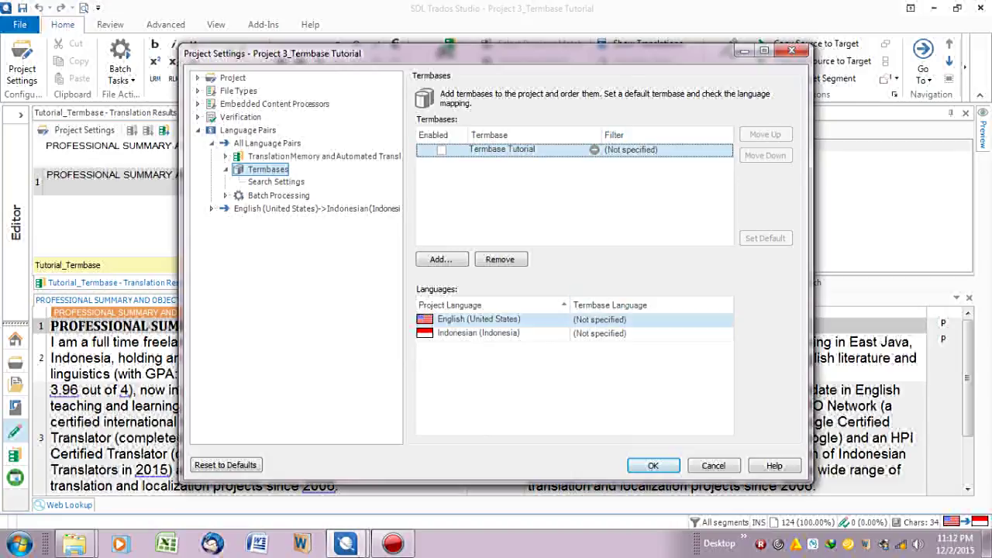
pyautogui.click(653, 465)
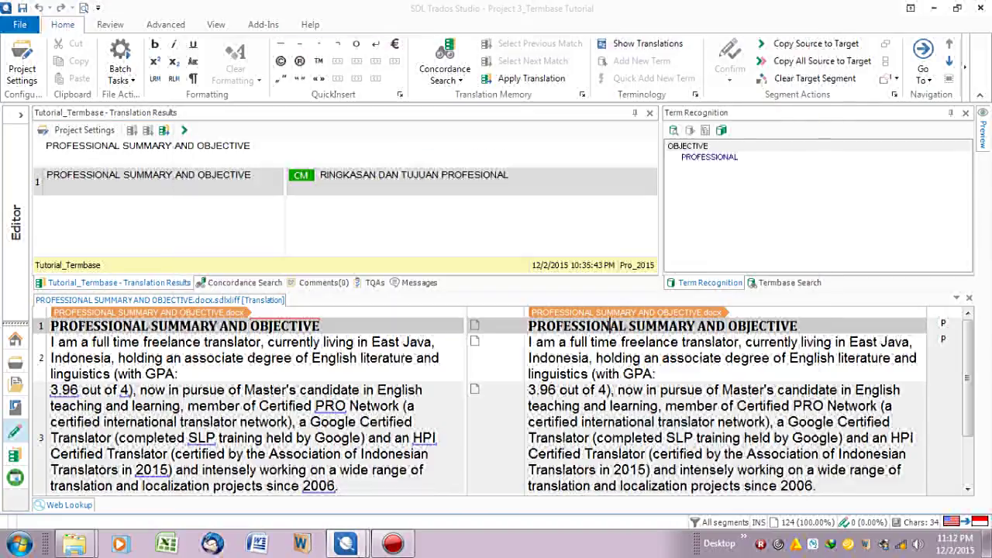
pyautogui.click(635, 421)
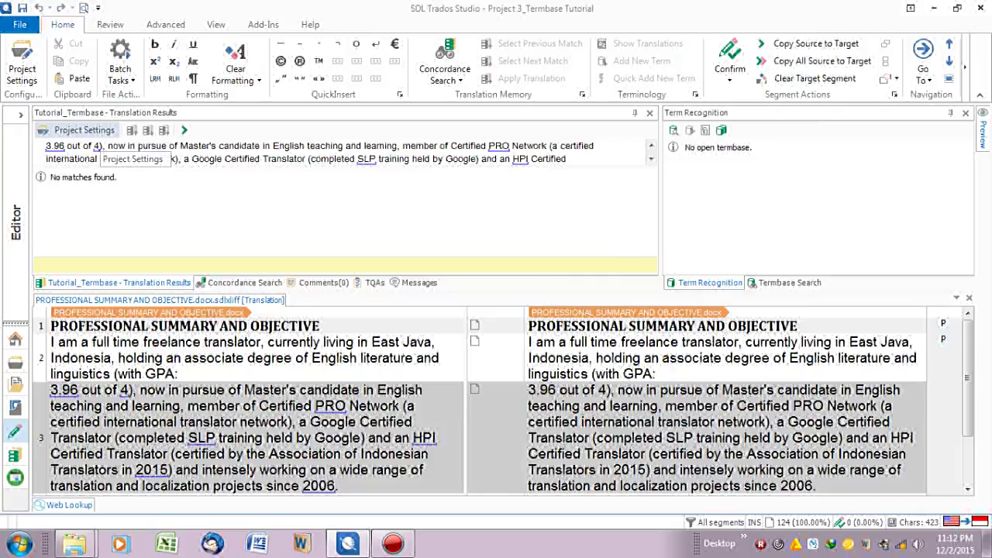
# Step: Add the file-based termbase Latihan.sdltb from the TM AND TERMBASE folder to the project's termbase settings and apply the change
pyautogui.click(708, 141)
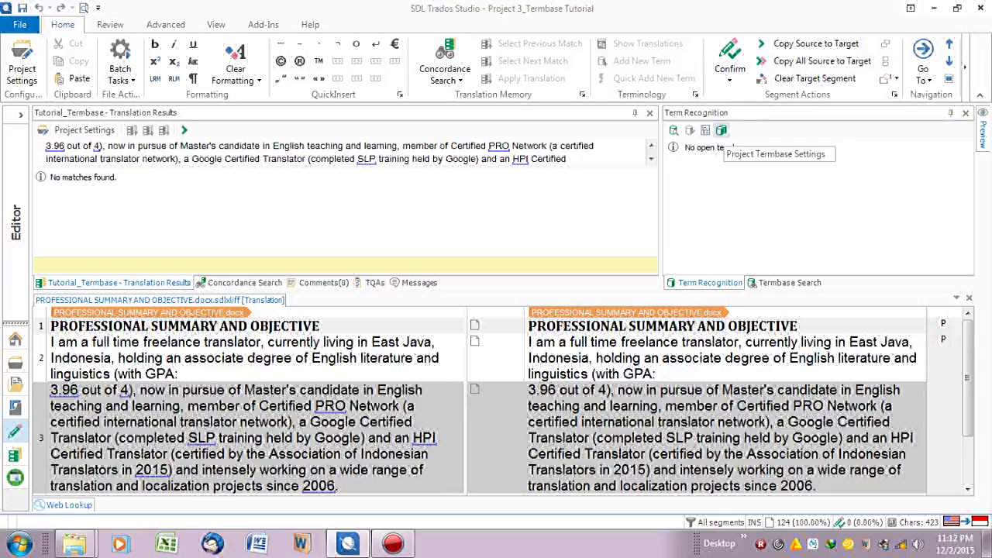
pyautogui.click(720, 130)
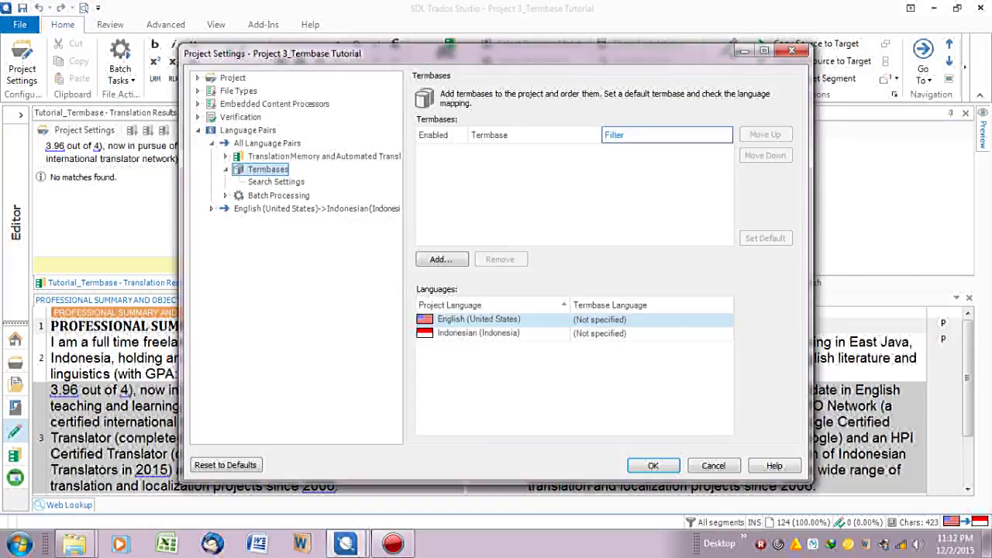
pyautogui.click(441, 259)
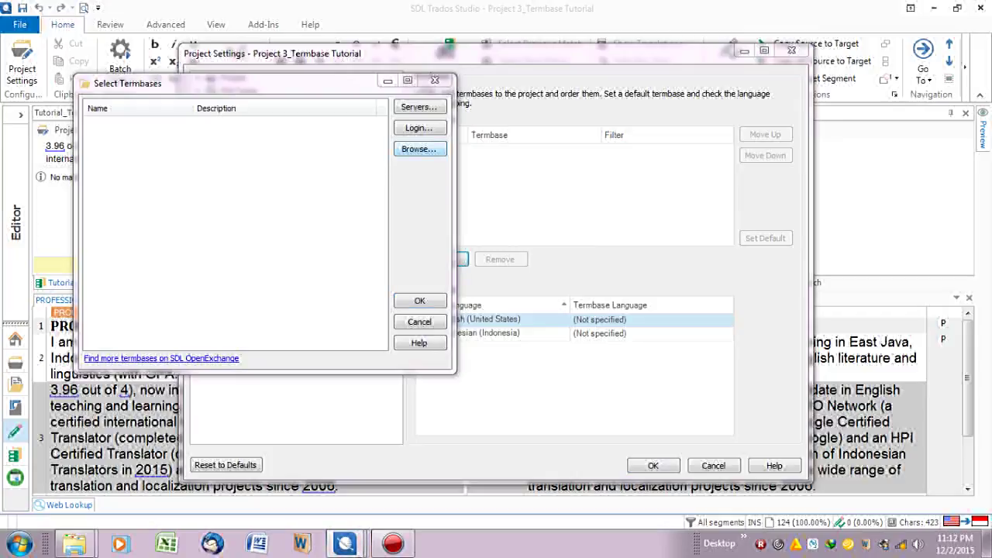
pyautogui.click(419, 149)
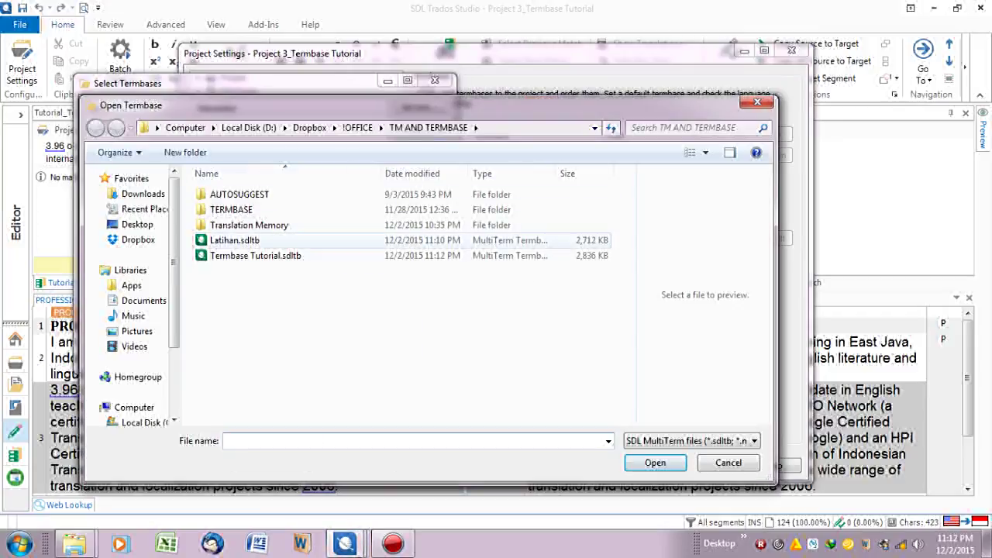
pyautogui.click(235, 240)
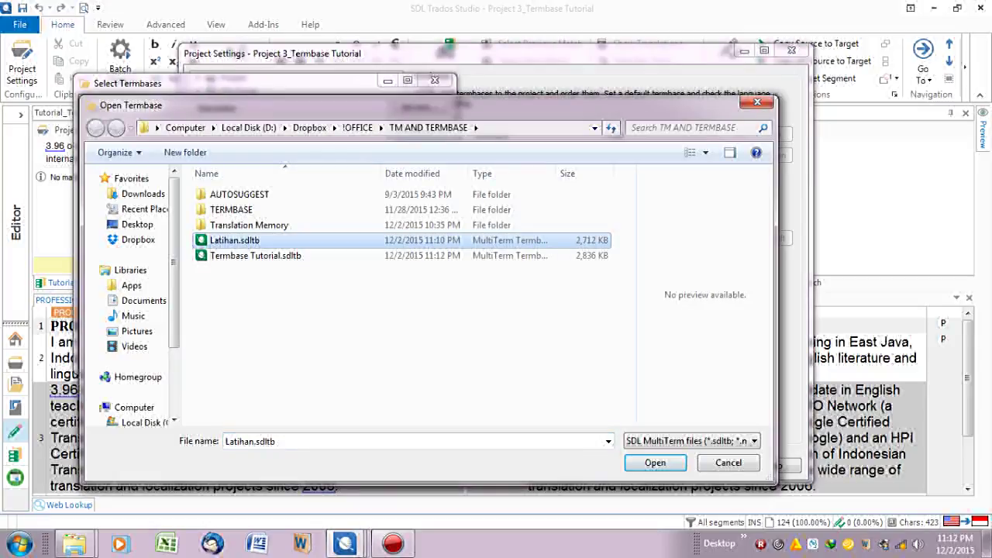
pyautogui.click(655, 462)
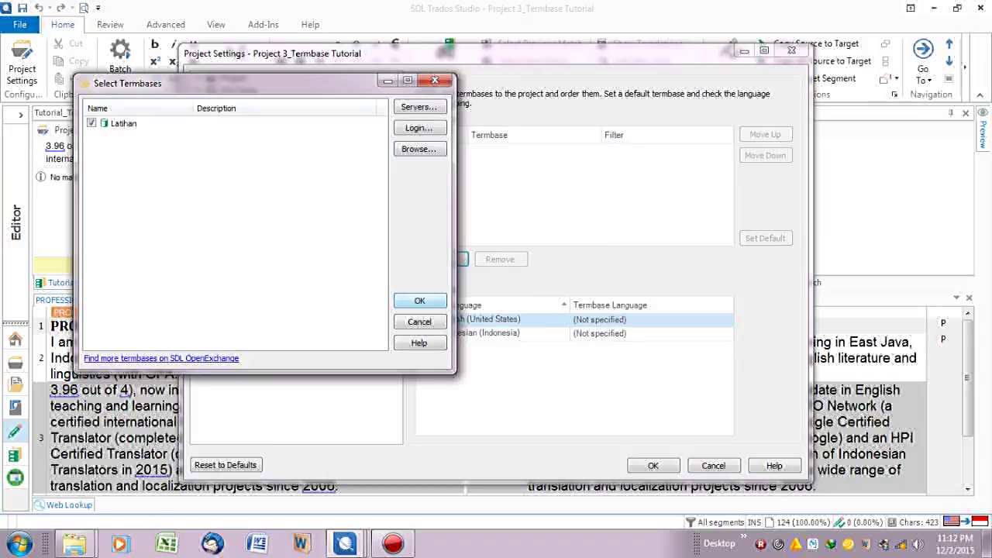
pyautogui.press('Return')
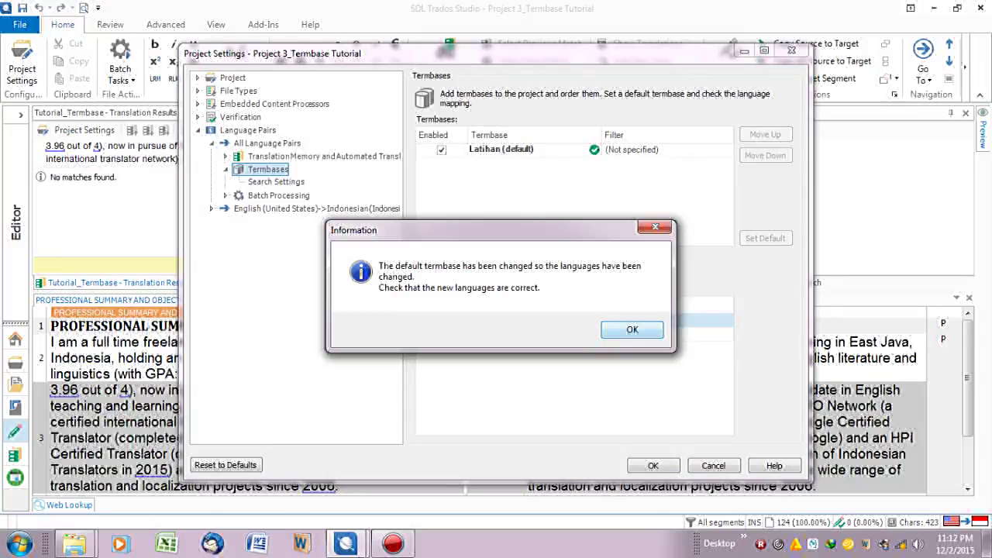
pyautogui.press('Return')
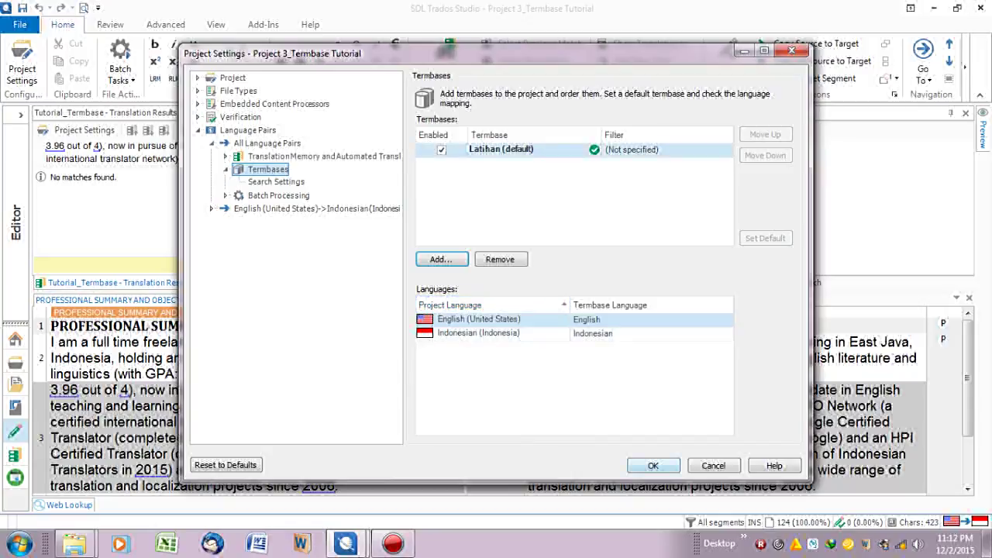
pyautogui.click(653, 465)
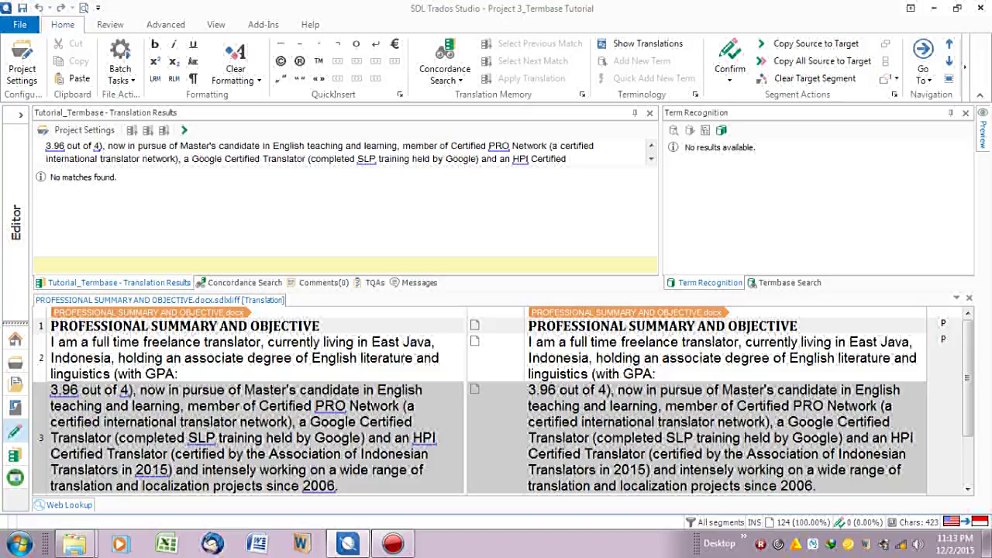
# Step: Apply the translation memory match RINGKASAN DAN TUJUAN PROFESIONAL to the target of segment 1
pyautogui.click(555, 326)
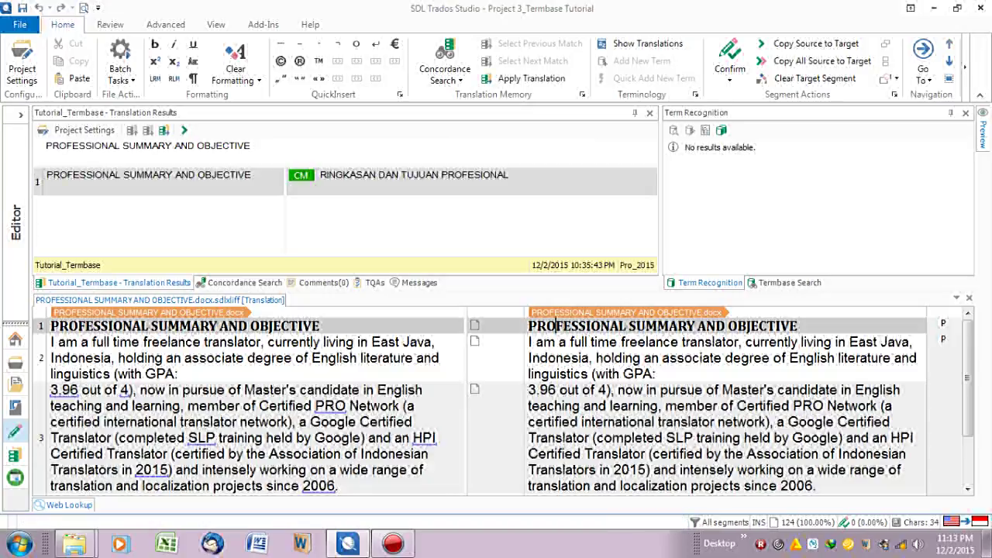
pyautogui.hotkey('ctrl', 't')
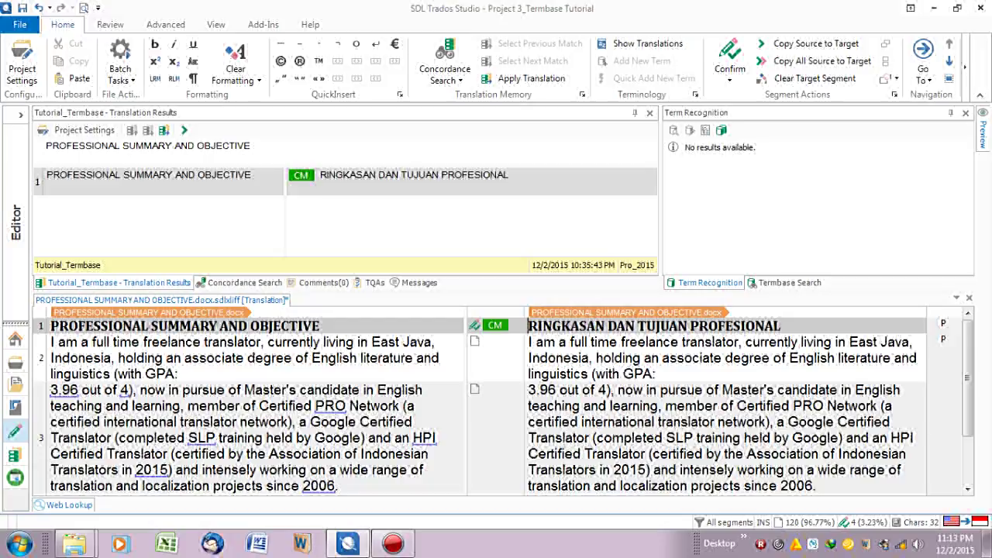
# Step: Add SUMMARY with its Indonesian equivalent RINGKASAN from segment 1 to the termbase and inspect the Indonesian part of the entry
pyautogui.moveTo(151, 326); pyautogui.dragTo(217, 325)
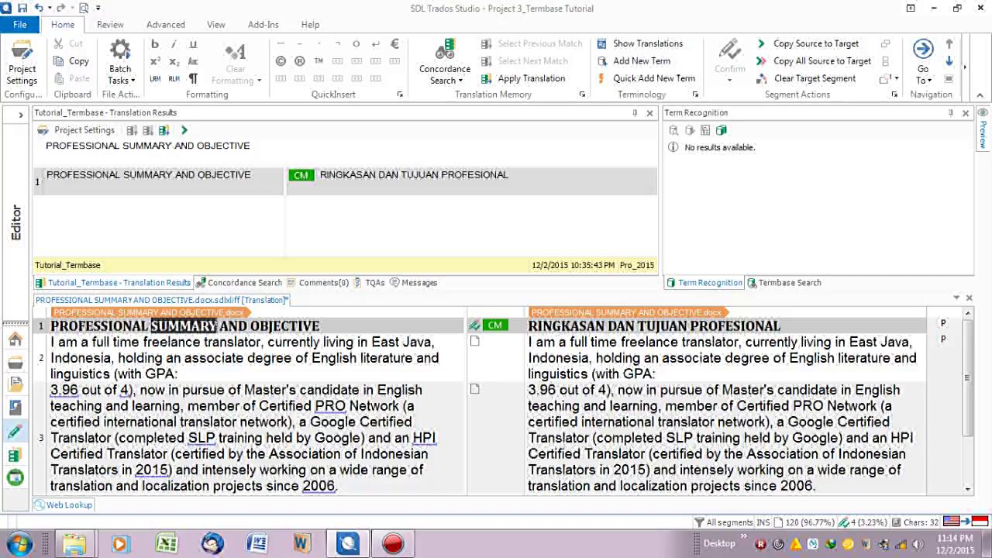
pyautogui.click(219, 342)
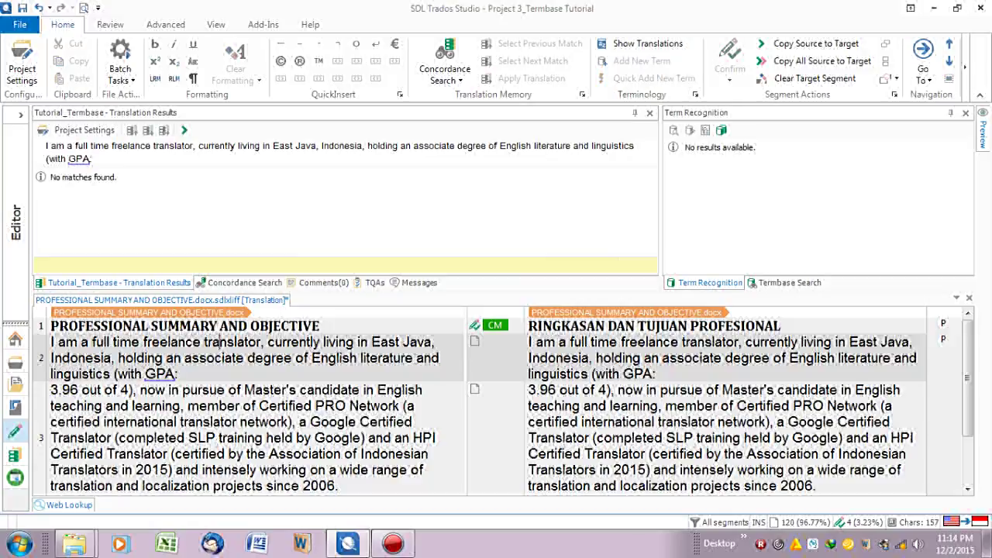
pyautogui.press('Up')
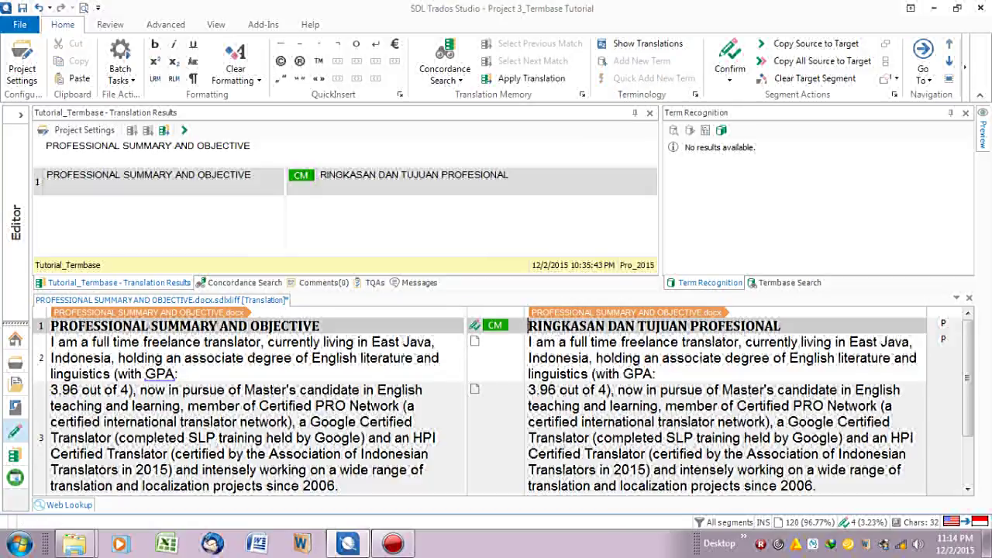
pyautogui.moveTo(150, 326); pyautogui.dragTo(217, 327)
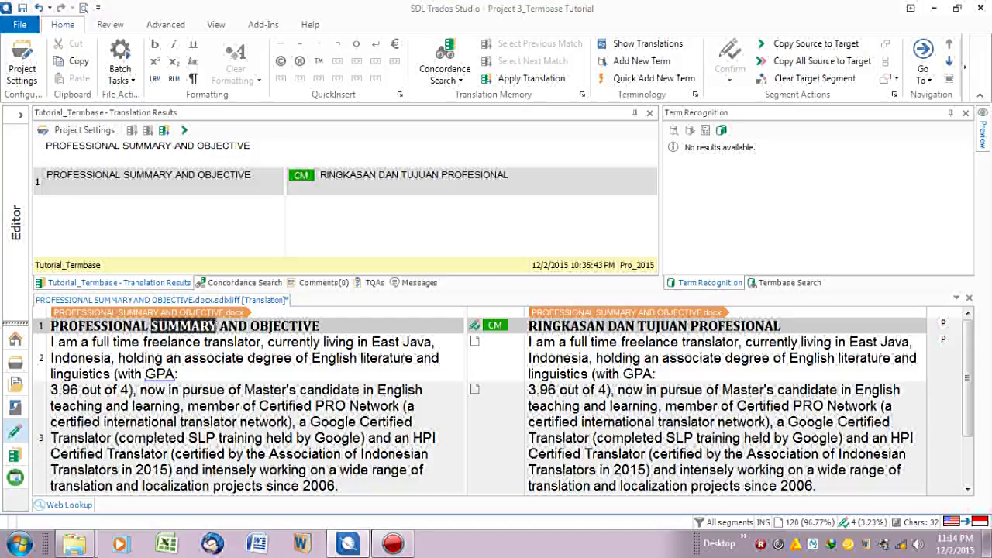
pyautogui.click(530, 326)
pyautogui.click(605, 325)
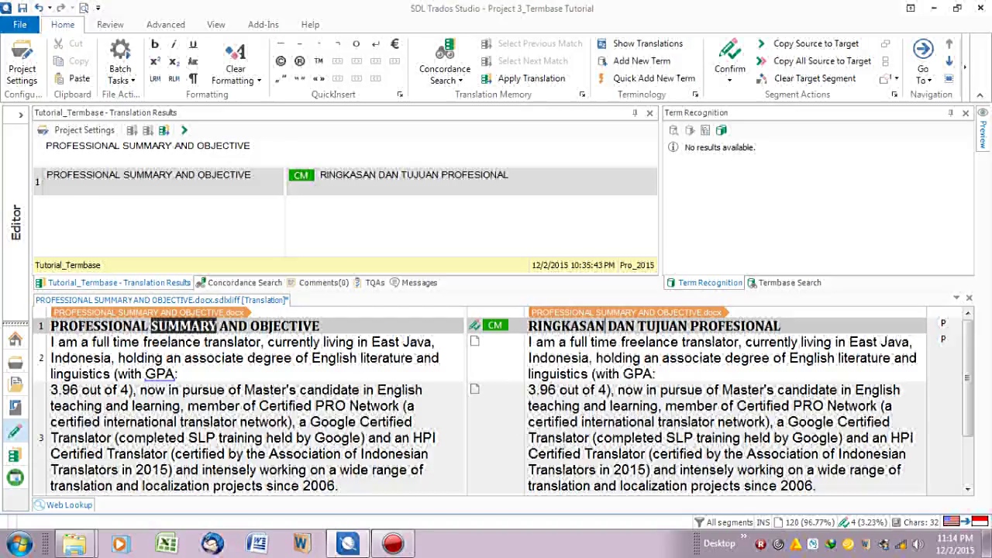
pyautogui.hotkey('ctrl', 'shift', 'Left')
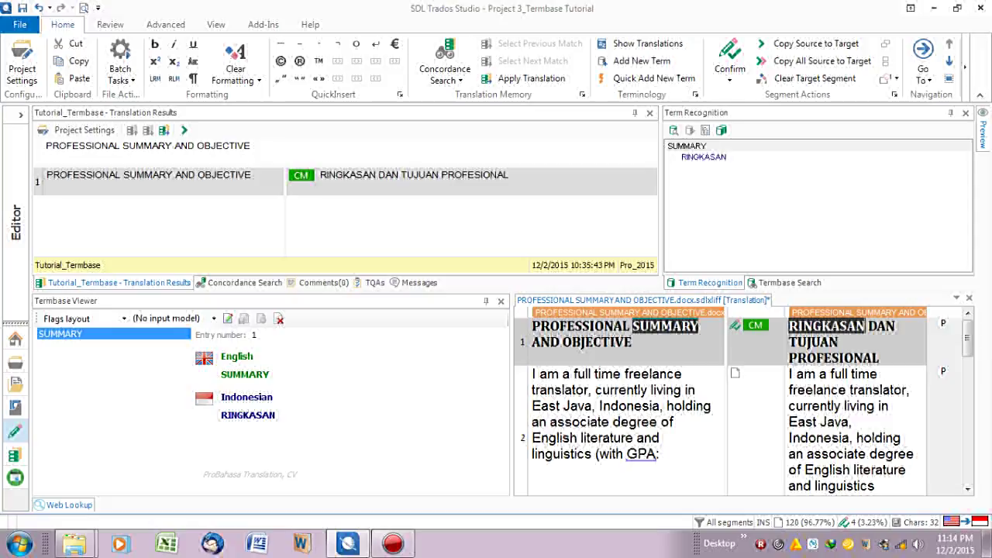
pyautogui.click(245, 398)
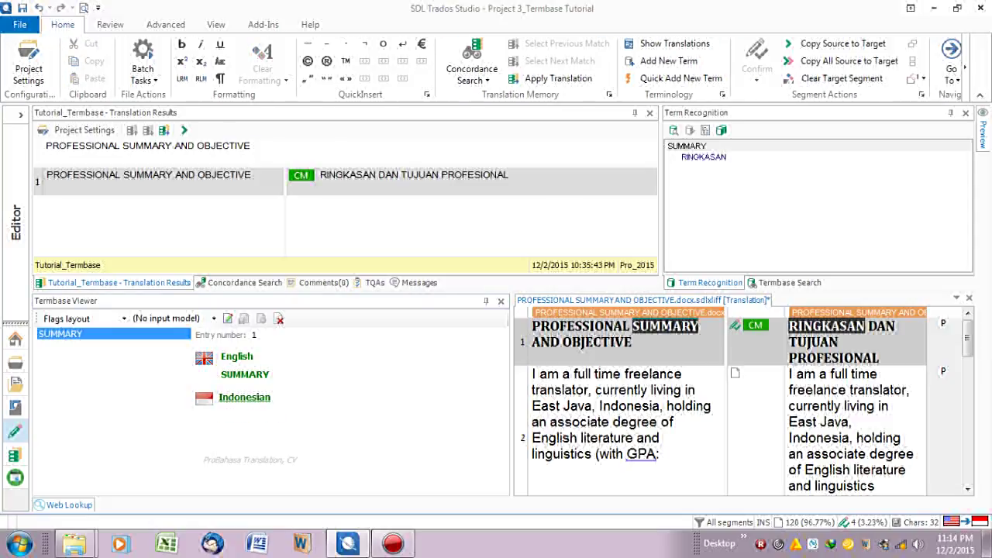
pyautogui.click(244, 398)
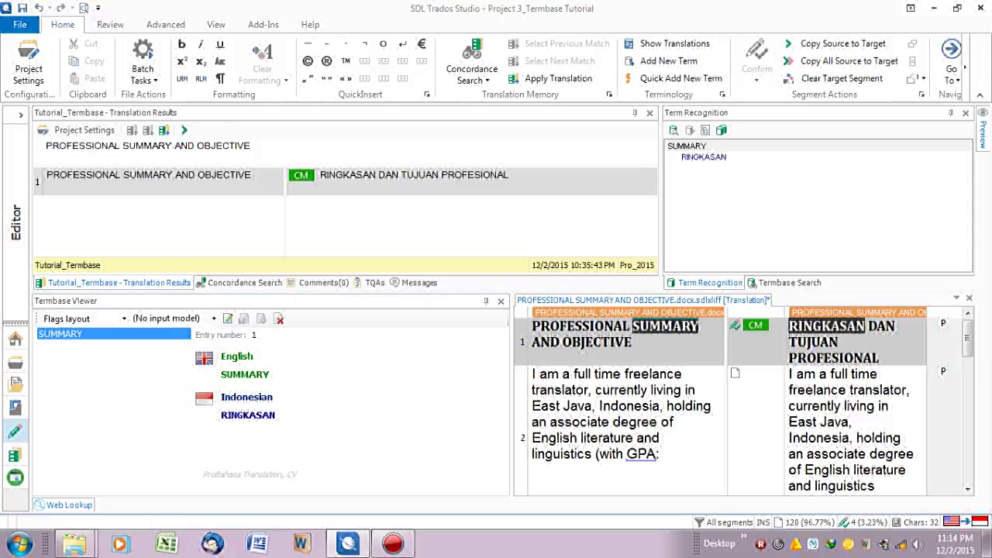
# Step: Collapse the Termbase Viewer to auto-hide and check term recognition by switching between segments 1, 2 and 3
pyautogui.click(233, 300)
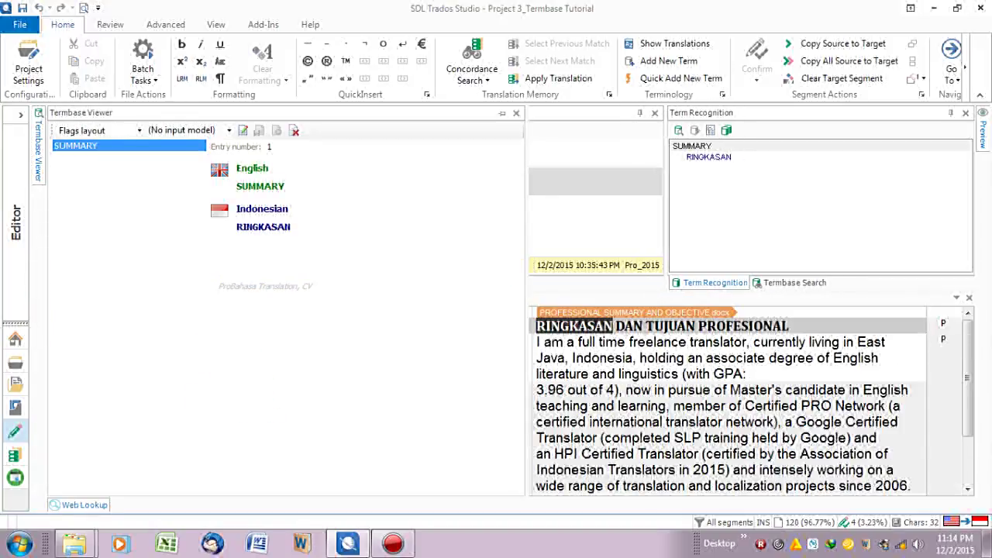
pyautogui.click(575, 421)
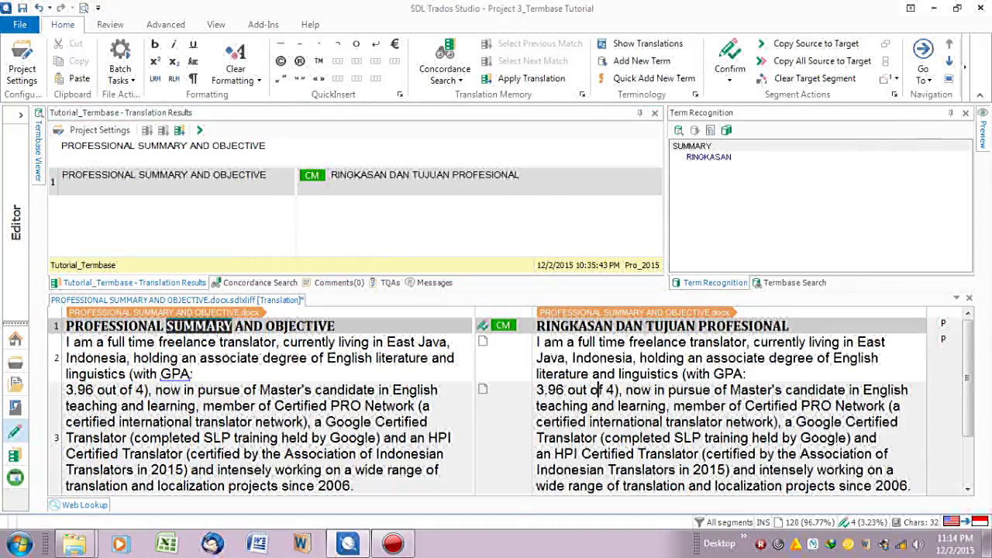
pyautogui.click(575, 342)
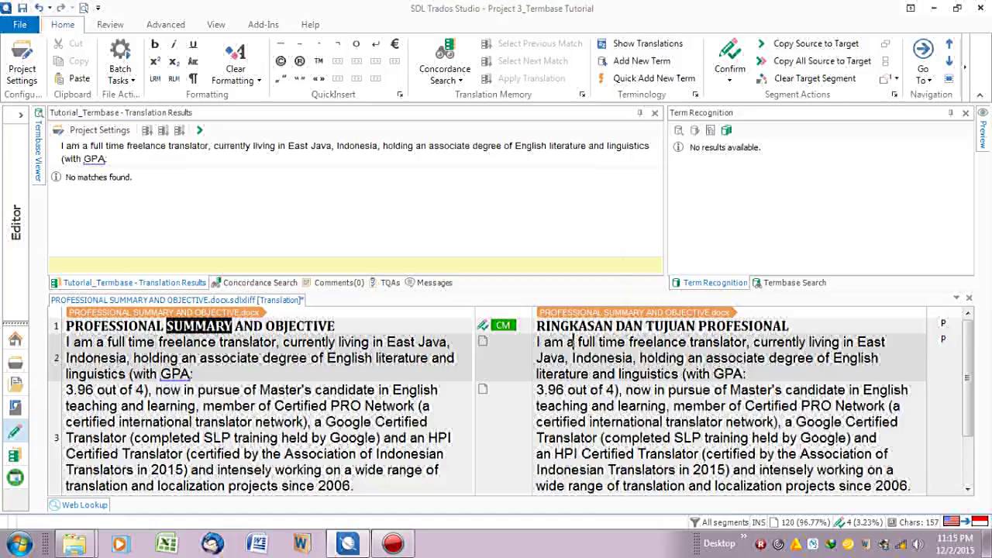
pyautogui.click(569, 326)
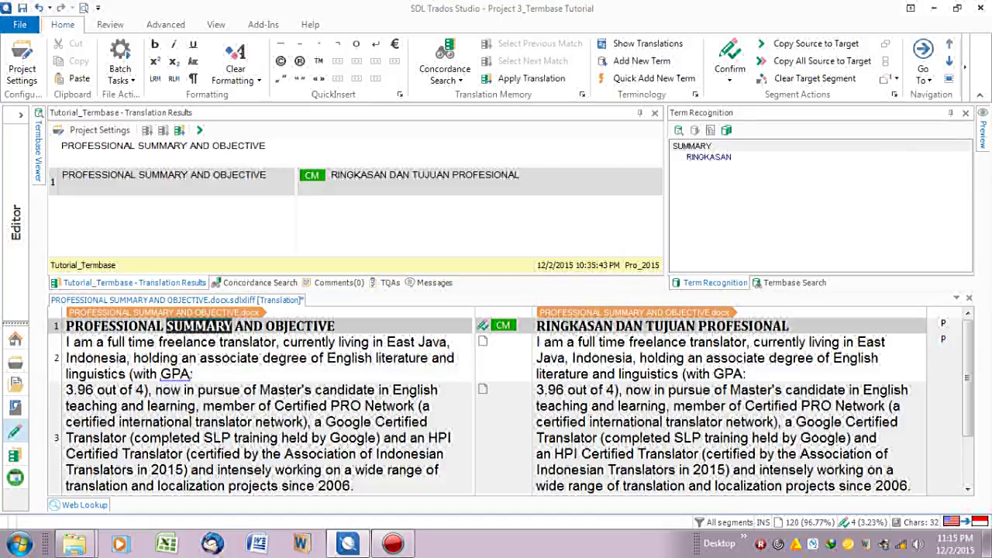
pyautogui.click(727, 422)
pyautogui.click(788, 327)
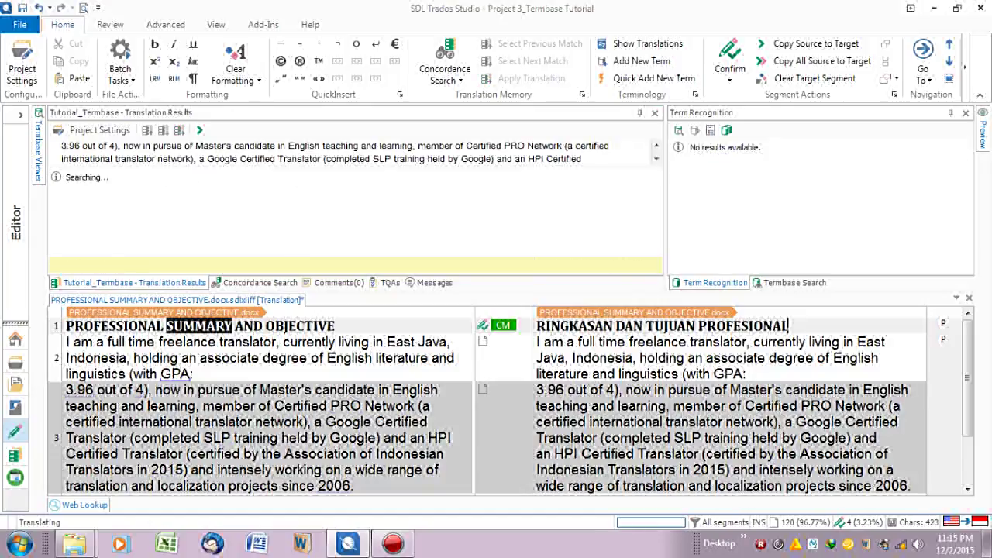
pyautogui.click(147, 326)
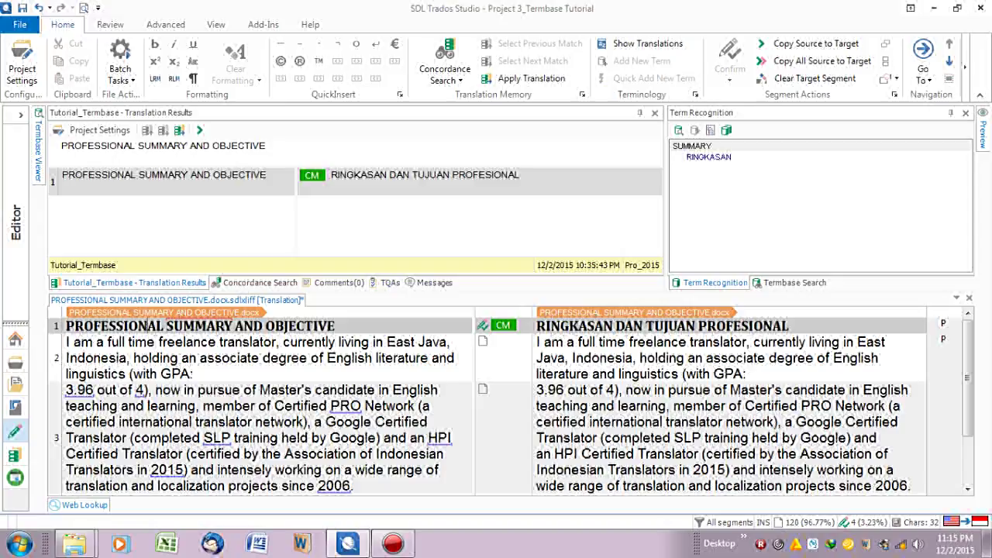
# Step: Delete the opening word RINGKASAN from the target of segment 1 and re-enter it with a space before DAN
pyautogui.click(536, 327)
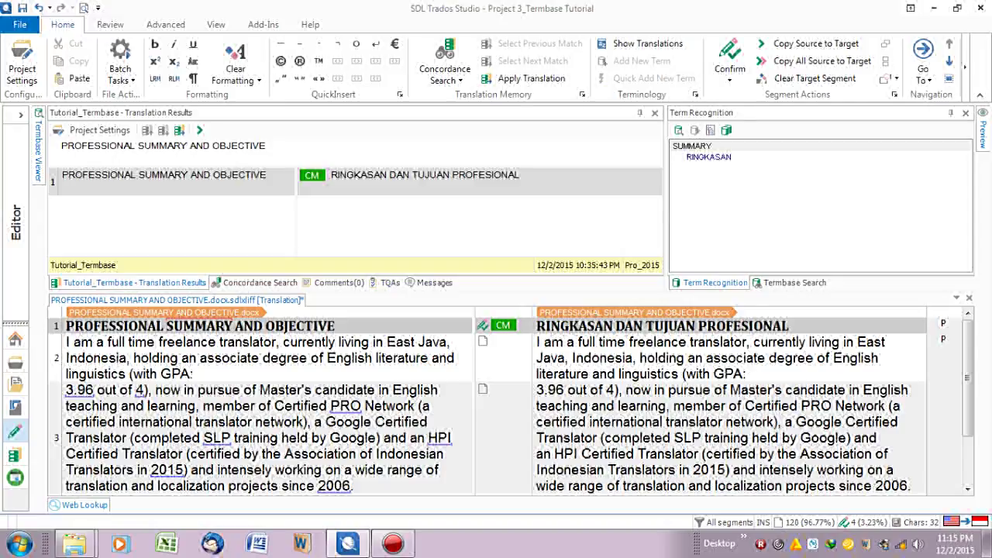
pyautogui.hotkey('ctrl', 'shift', 'Right')
pyautogui.press('Delete')
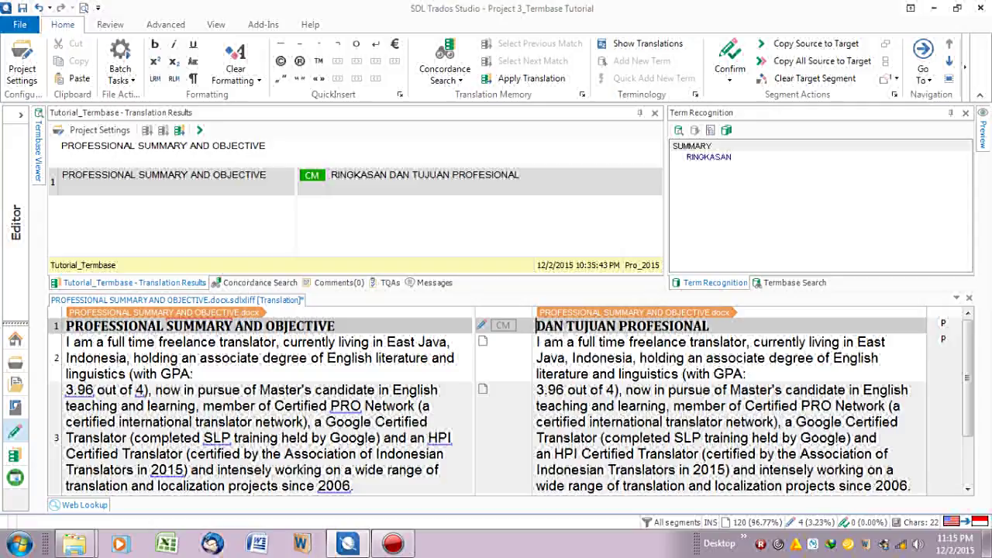
pyautogui.write('RINGKASAN')
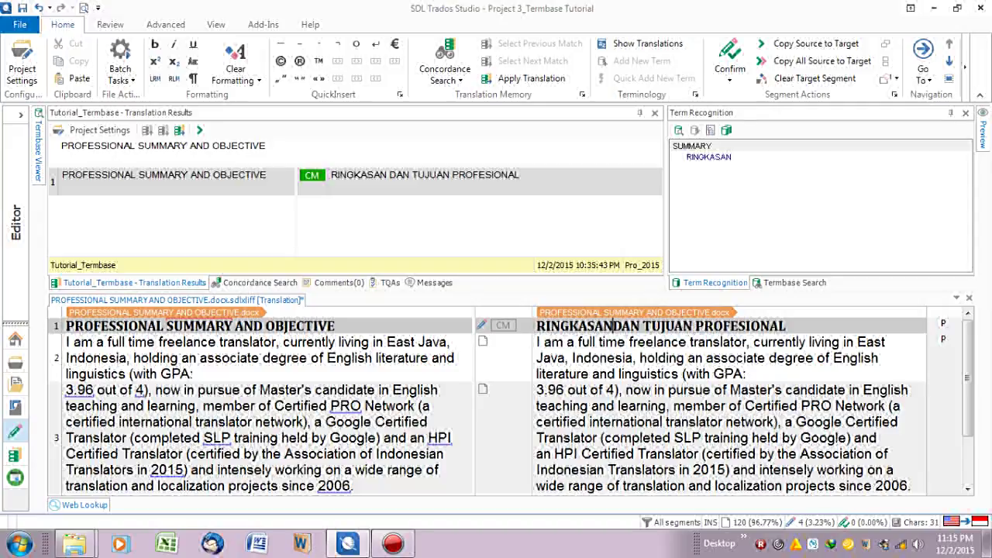
pyautogui.press('Return')
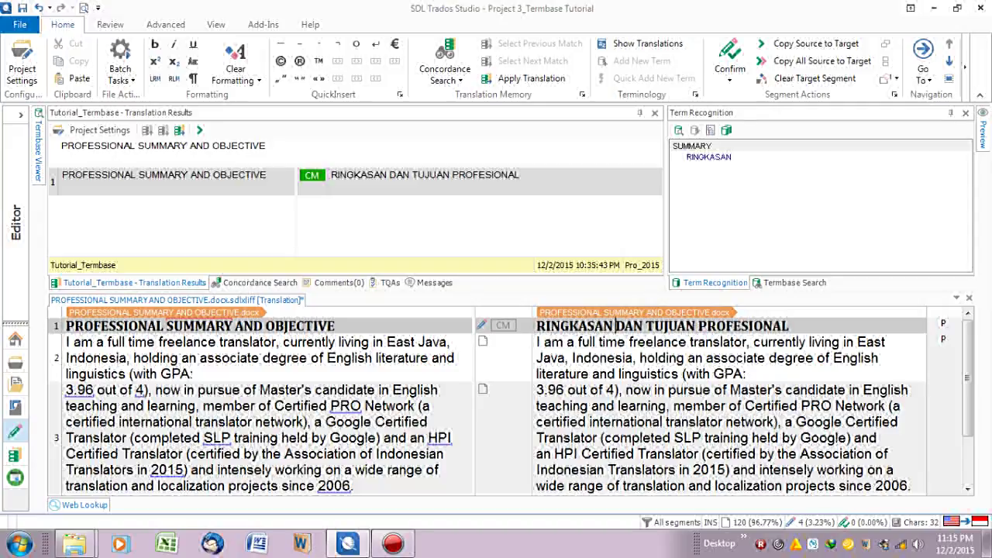